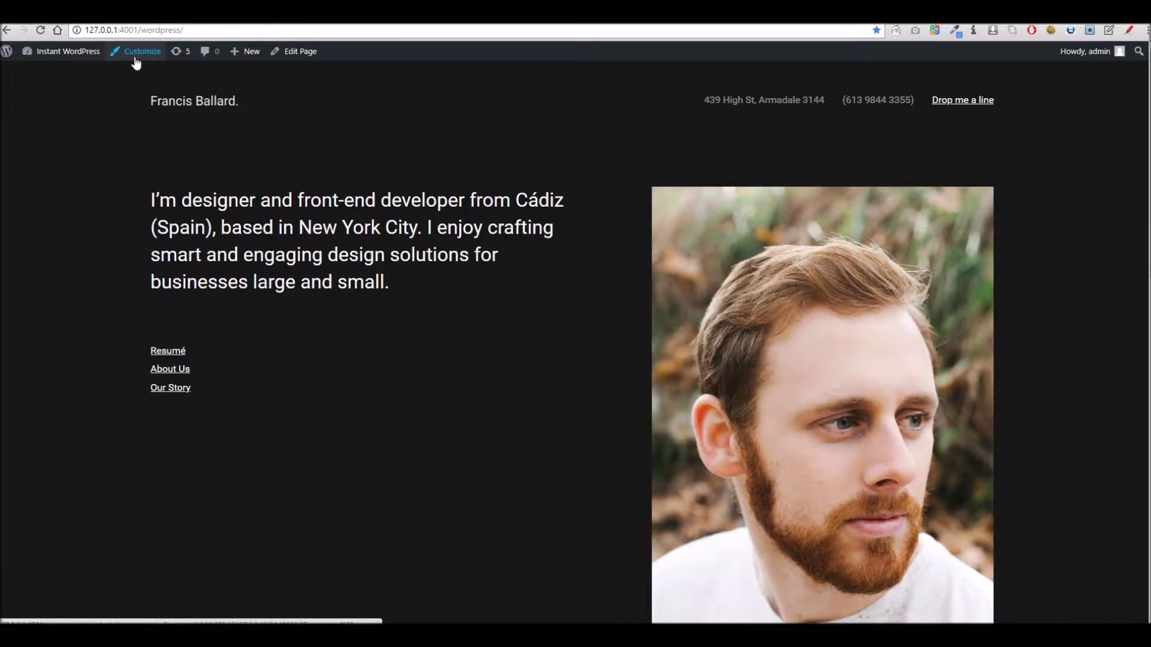
Go to the WordPress dashboard and open the theme customizer.
mouse_move(57, 54)
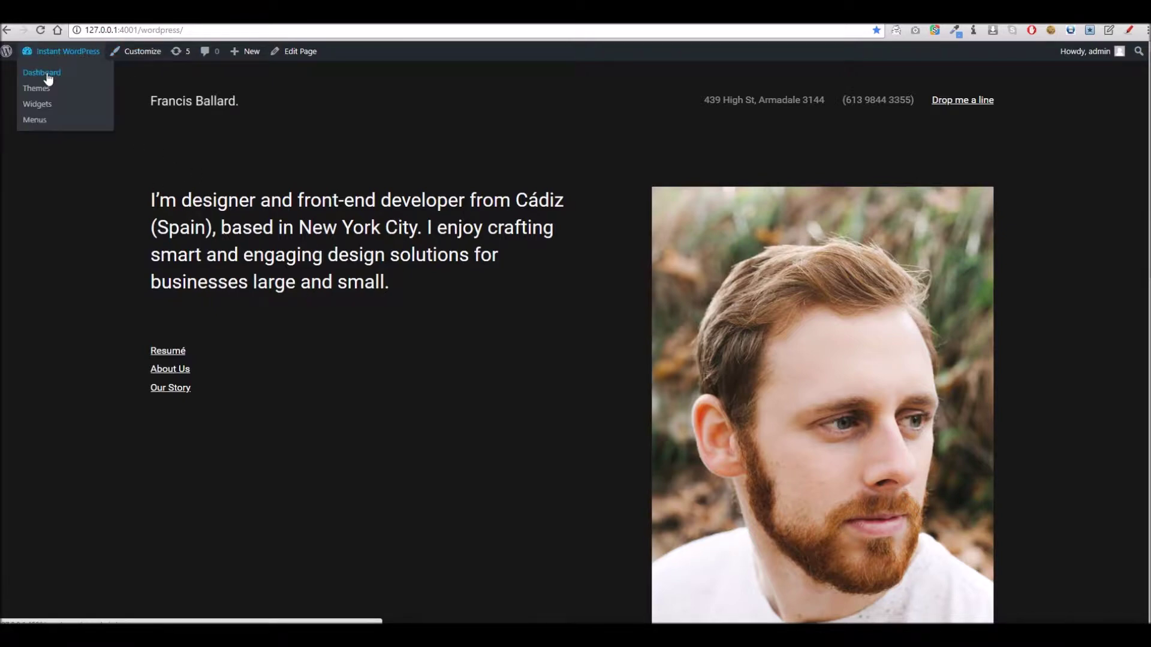
click(42, 72)
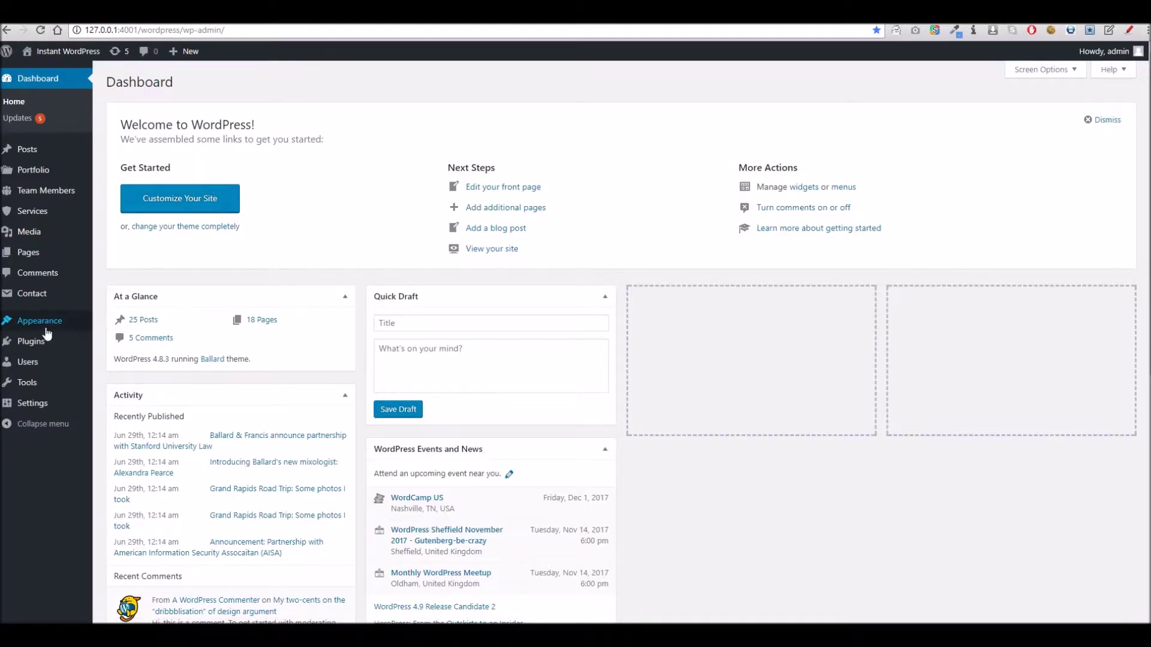
mouse_move(57, 321)
click(111, 339)
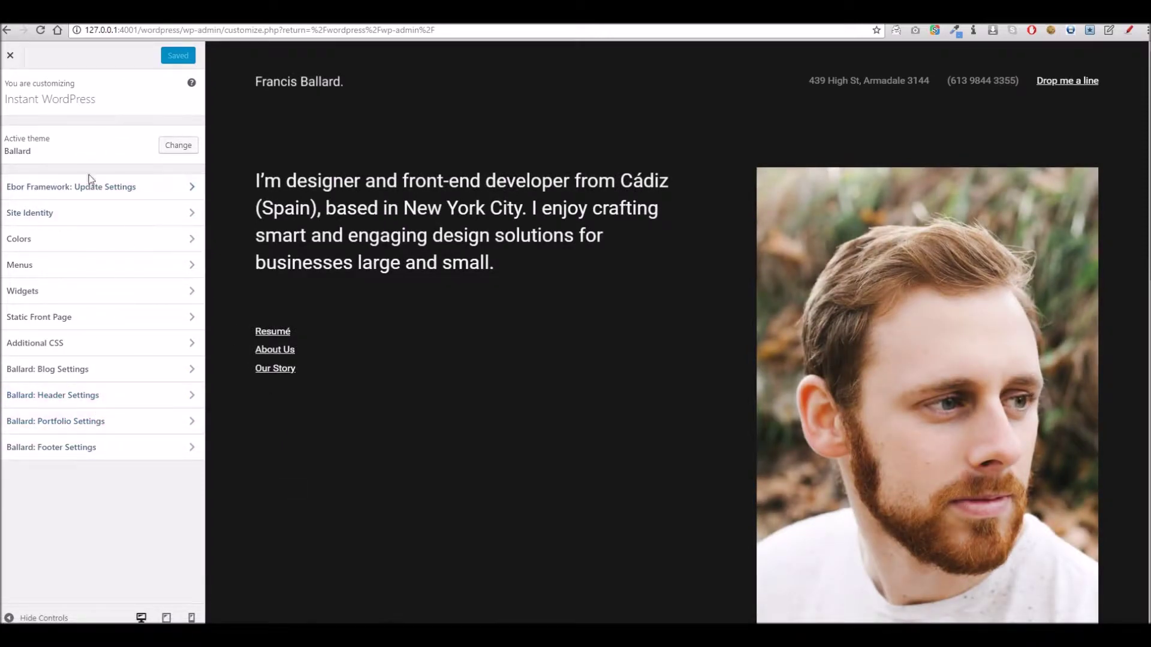
Examine the Envato account fields in the Ebor Framework user settings and the title, tagline and icon options in Site Identity.
click(86, 191)
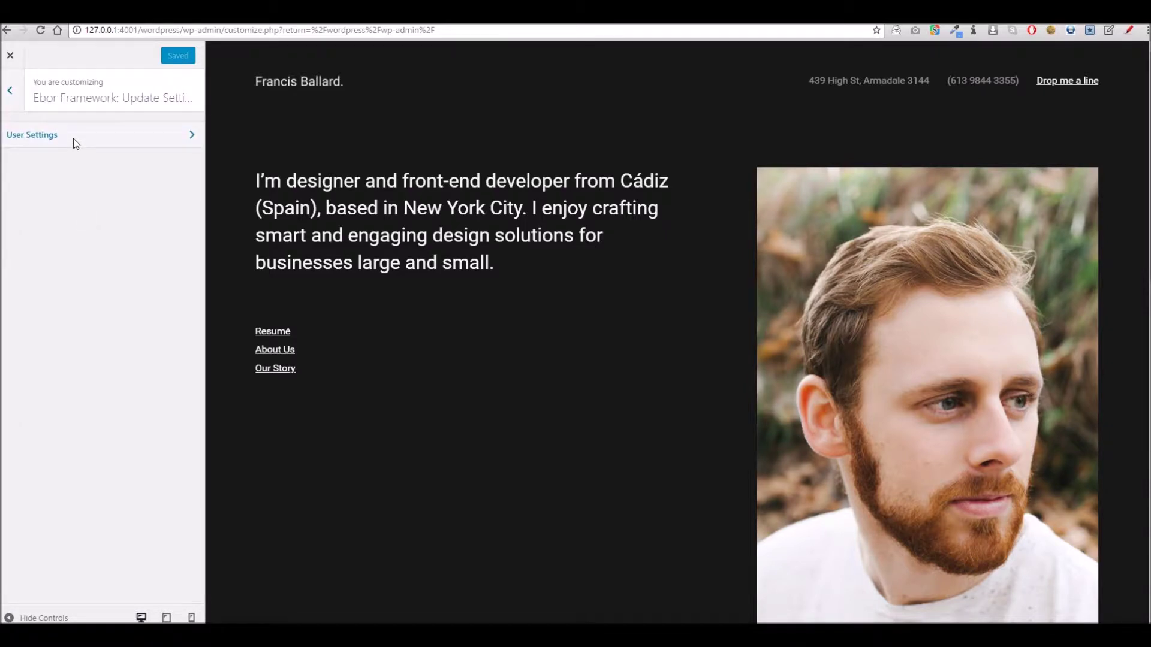
click(76, 143)
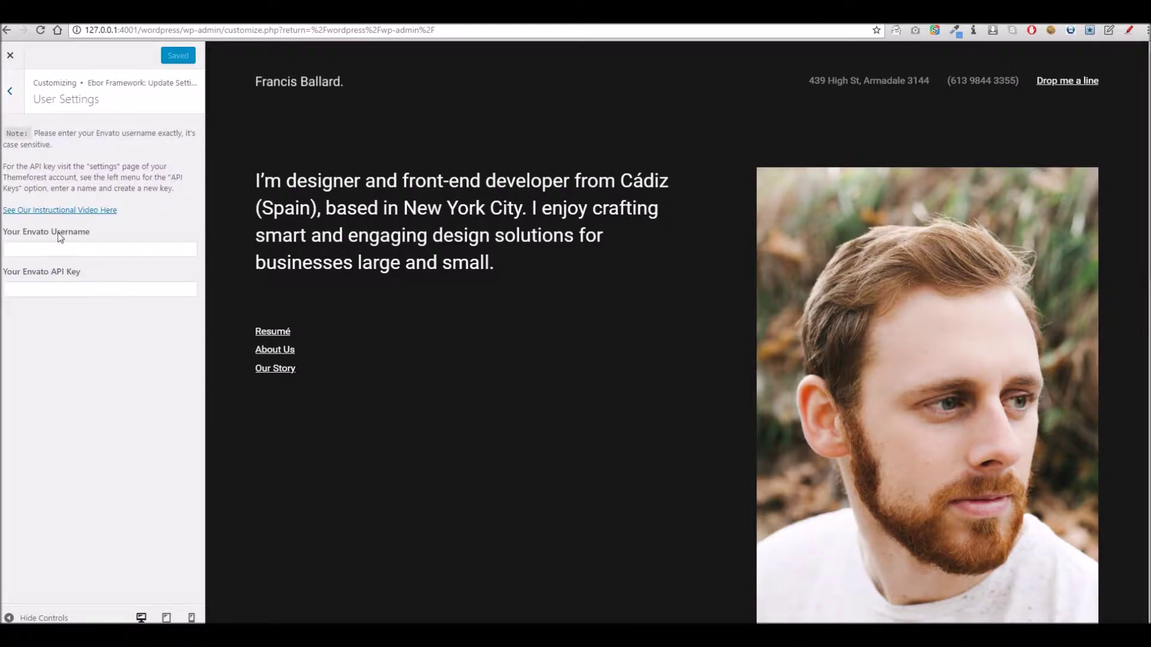
click(10, 98)
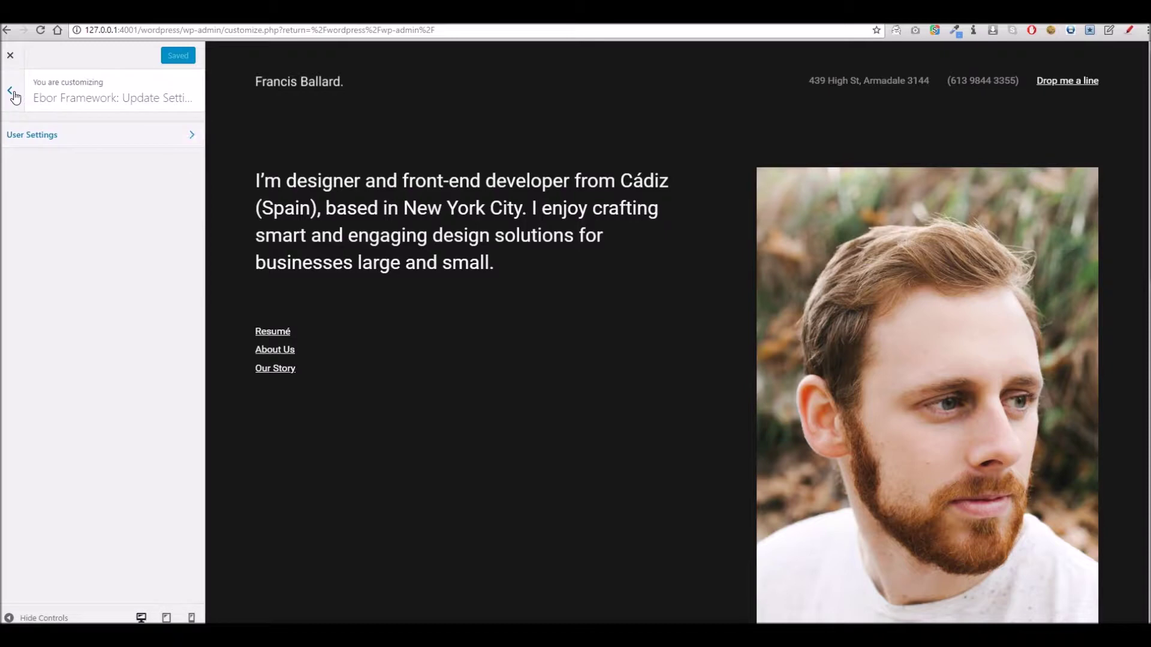
click(10, 93)
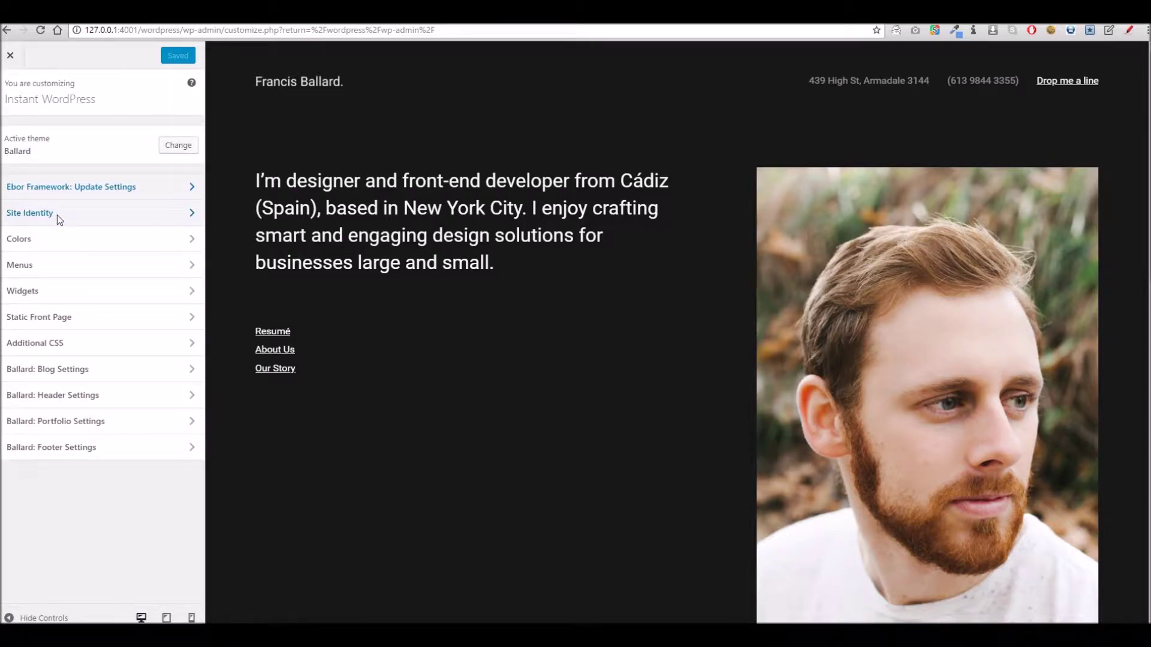
click(29, 215)
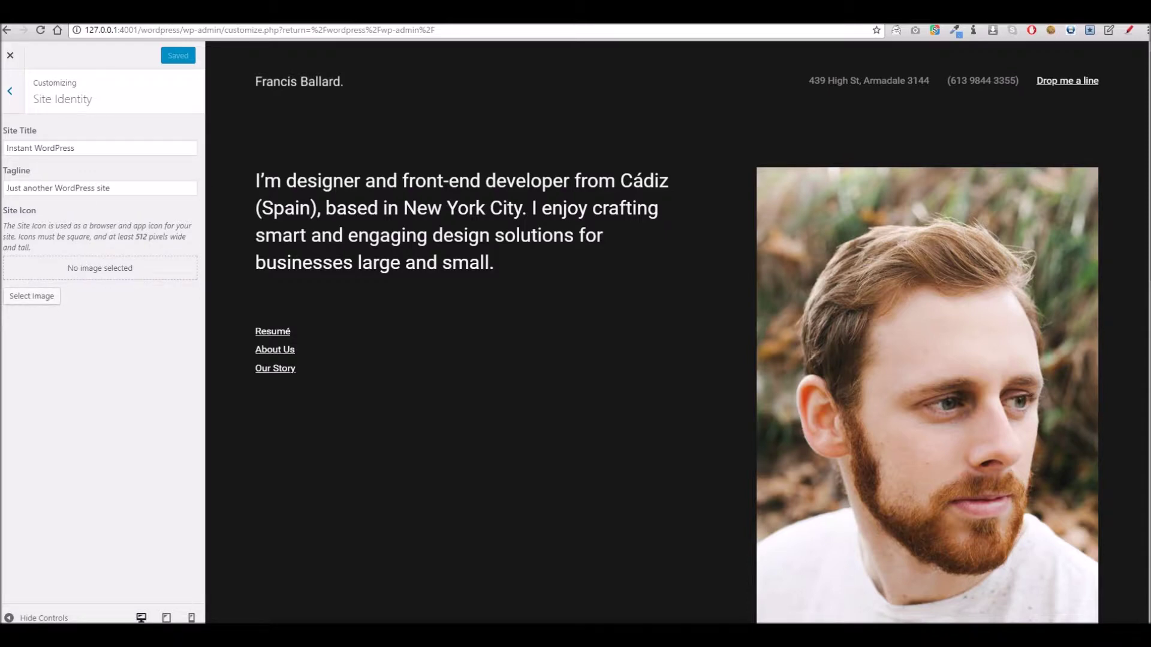
click(11, 94)
Try the Light, Primary Color and Dark site background styles in the Colors settings, ending on Light Background.
click(87, 241)
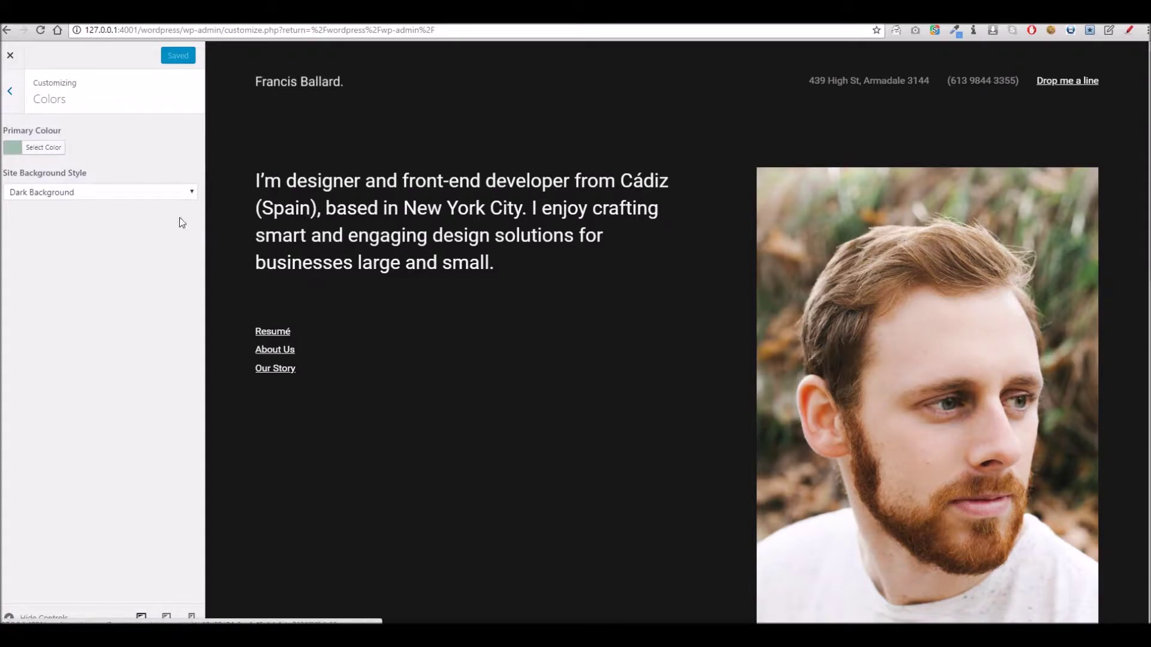
click(58, 192)
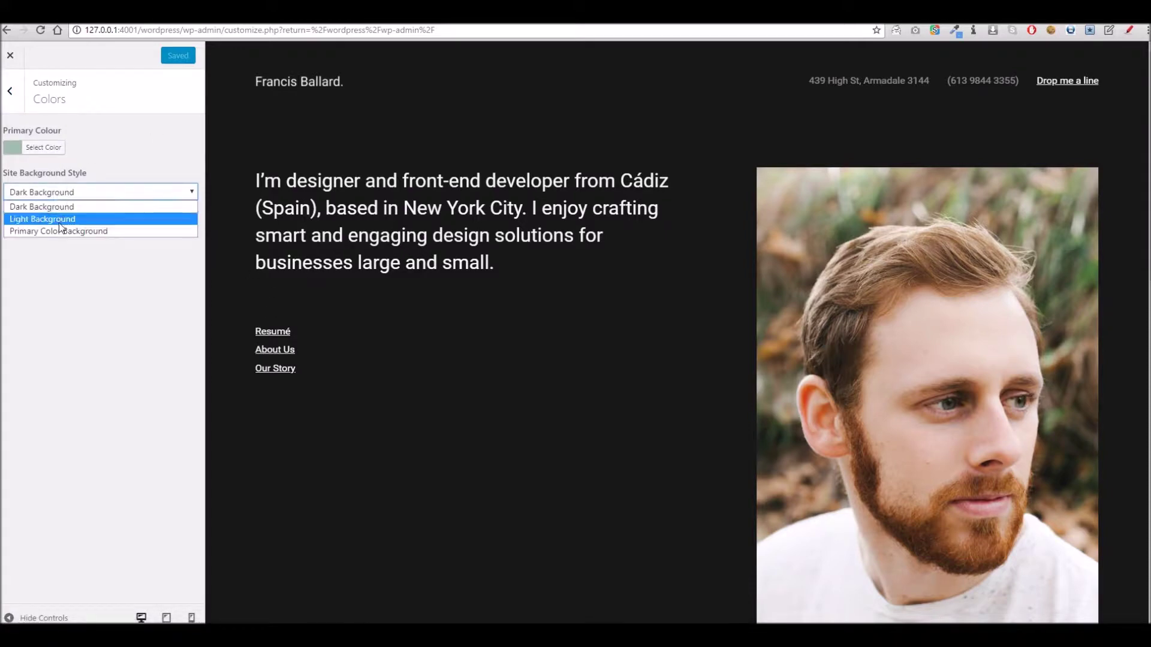
click(60, 221)
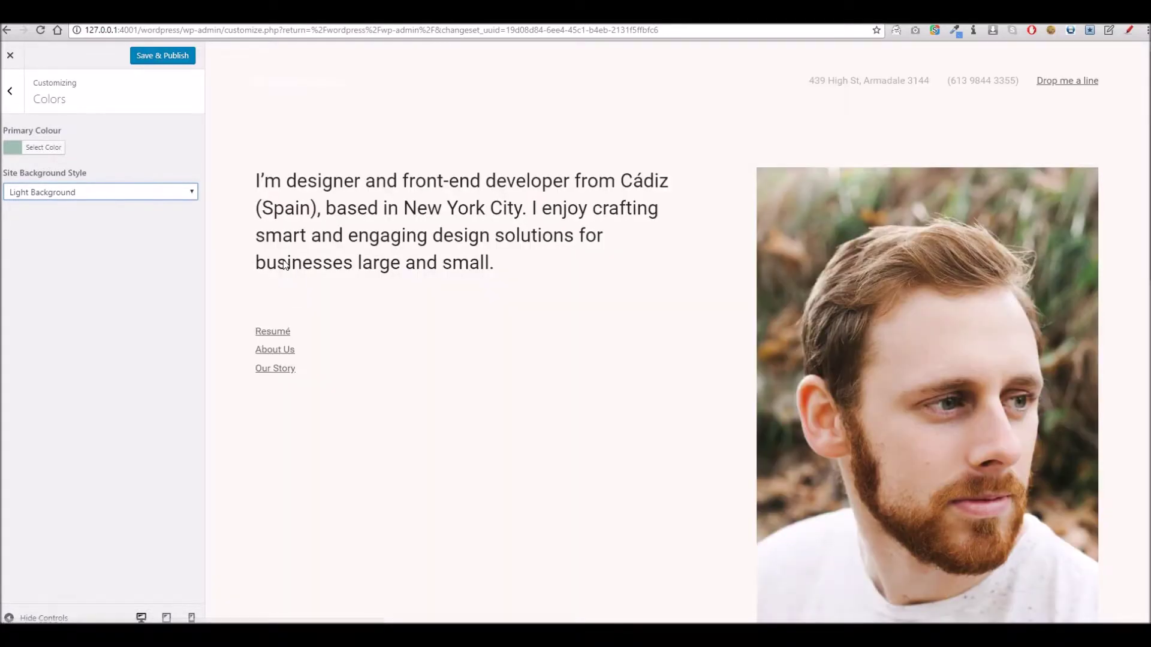
click(63, 192)
click(53, 232)
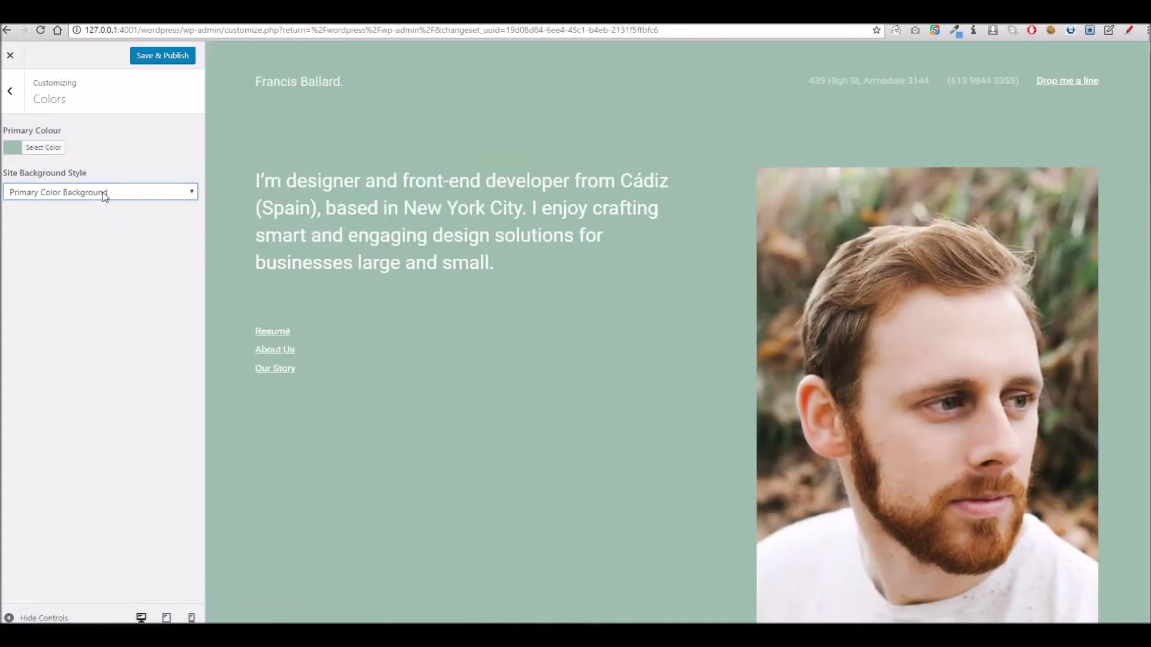
click(105, 191)
click(97, 205)
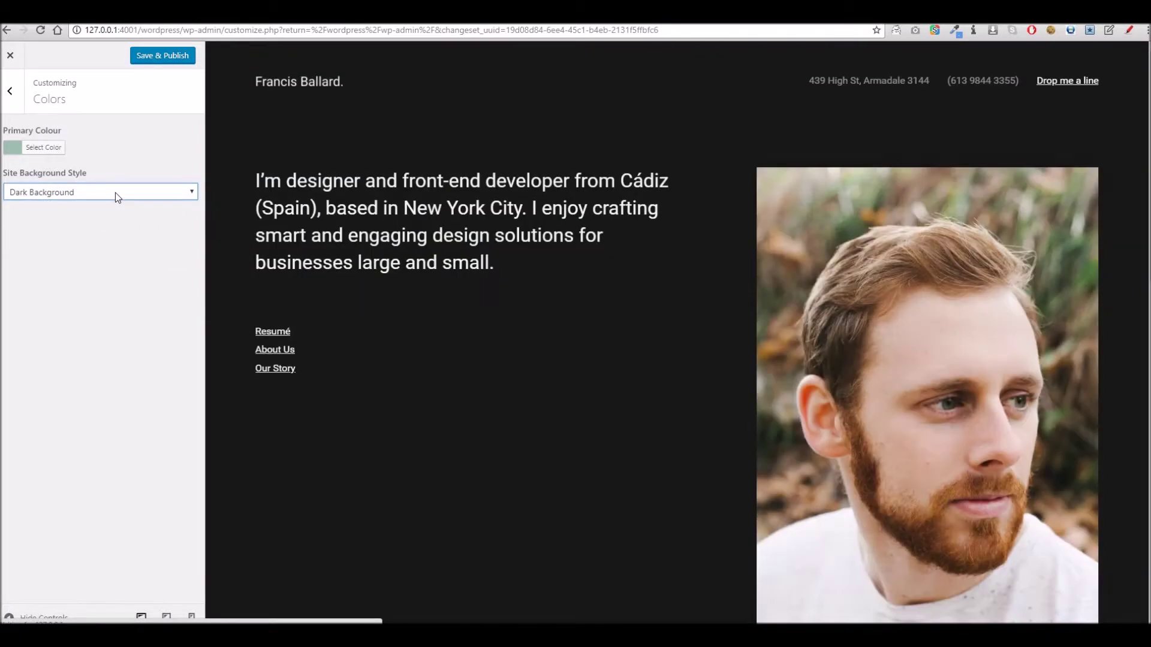
click(115, 192)
click(99, 217)
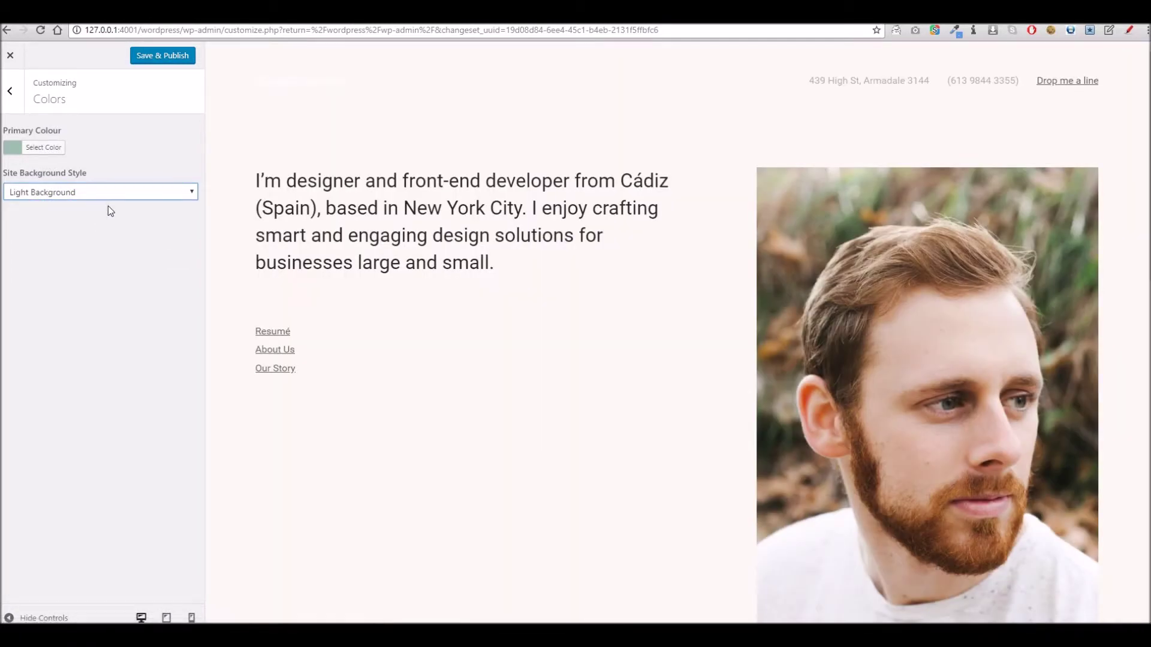
Examine the customizer's Menus section and the separate Menus and Widgets pages in the WordPress admin area.
click(11, 91)
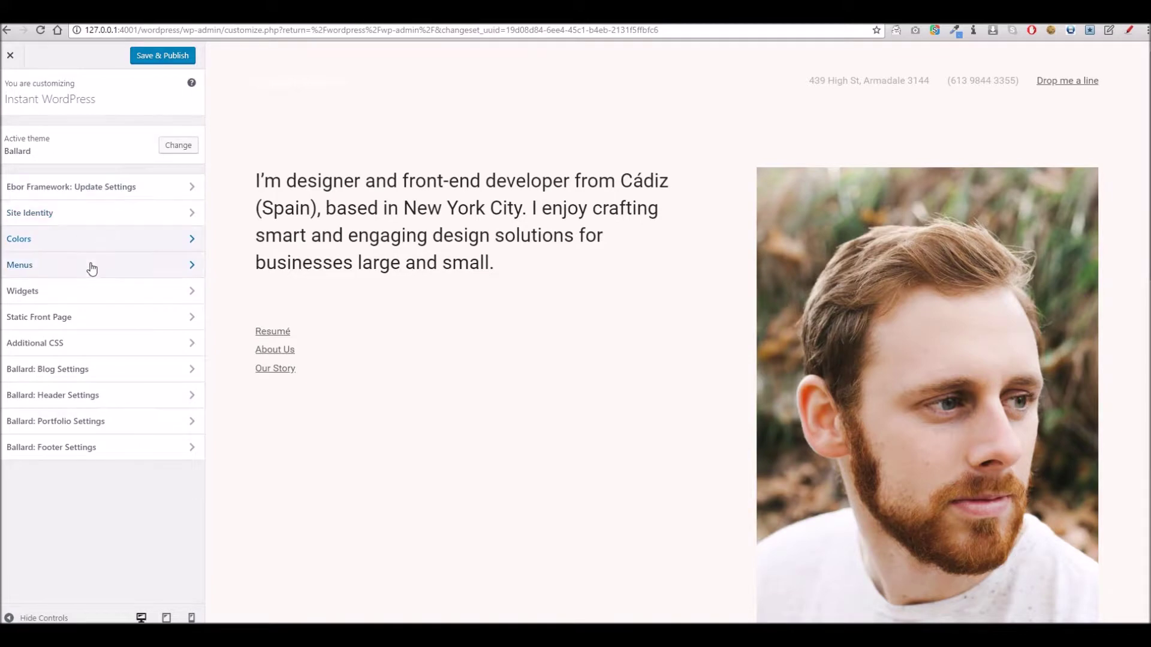
click(71, 269)
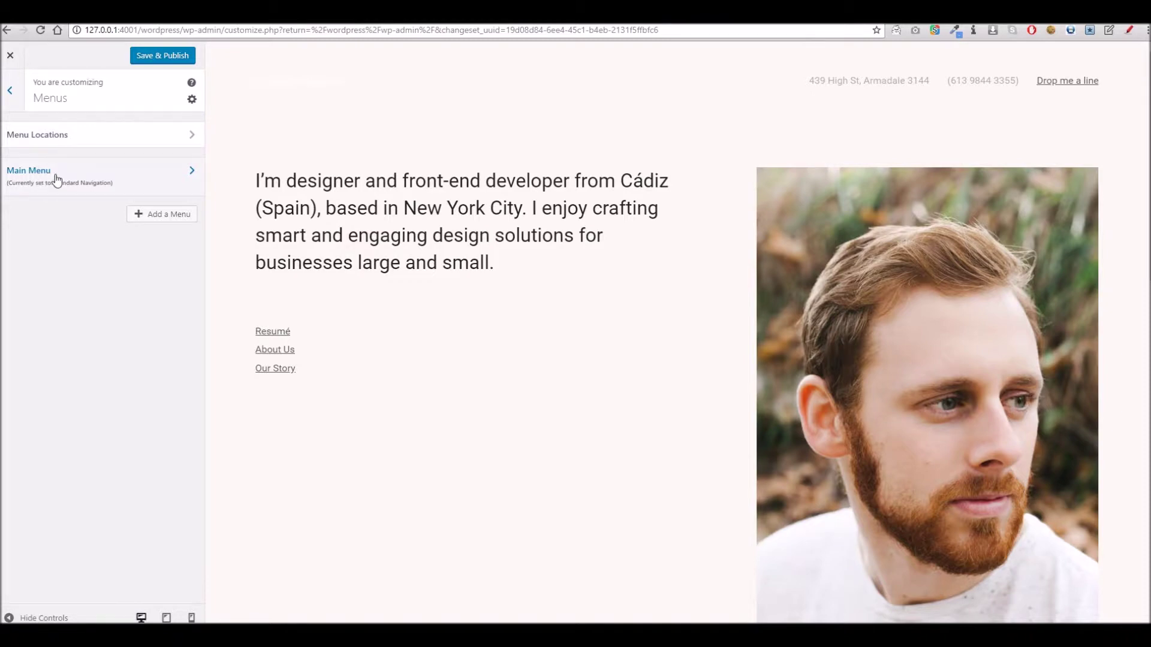
click(10, 55)
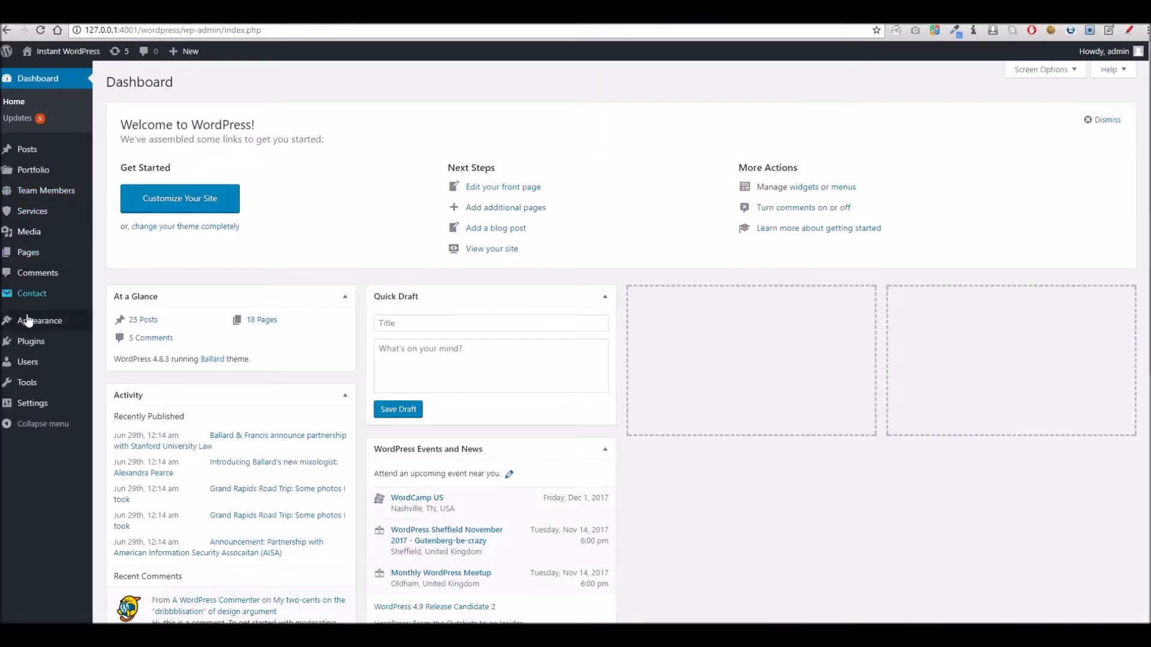
mouse_move(28, 322)
click(114, 375)
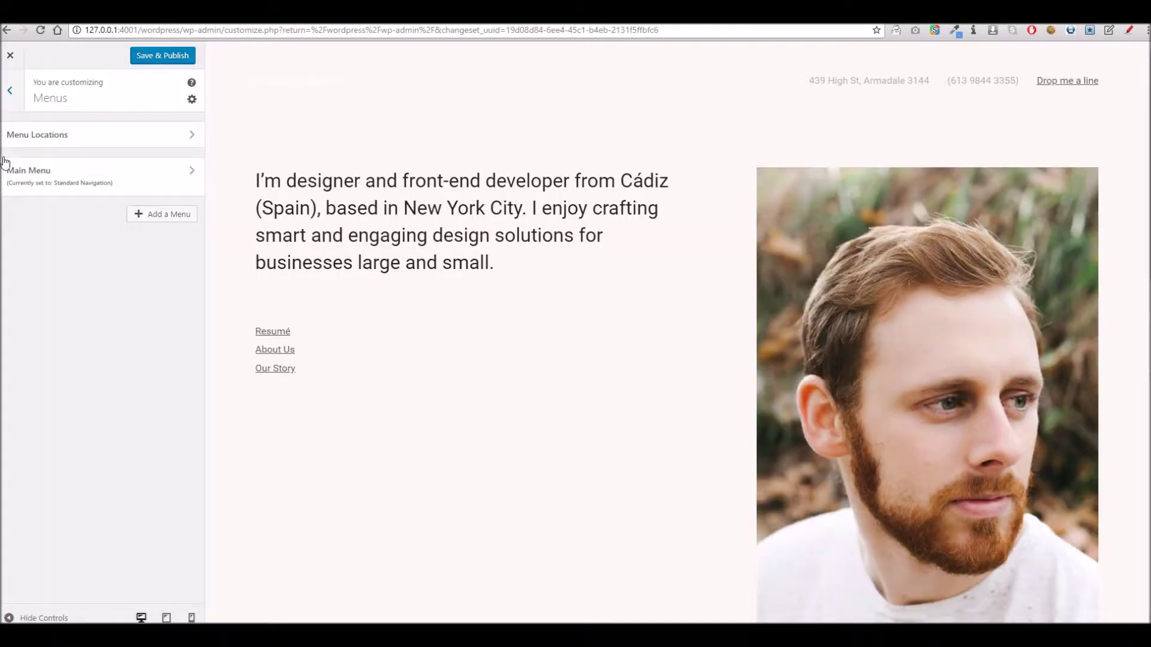
click(9, 91)
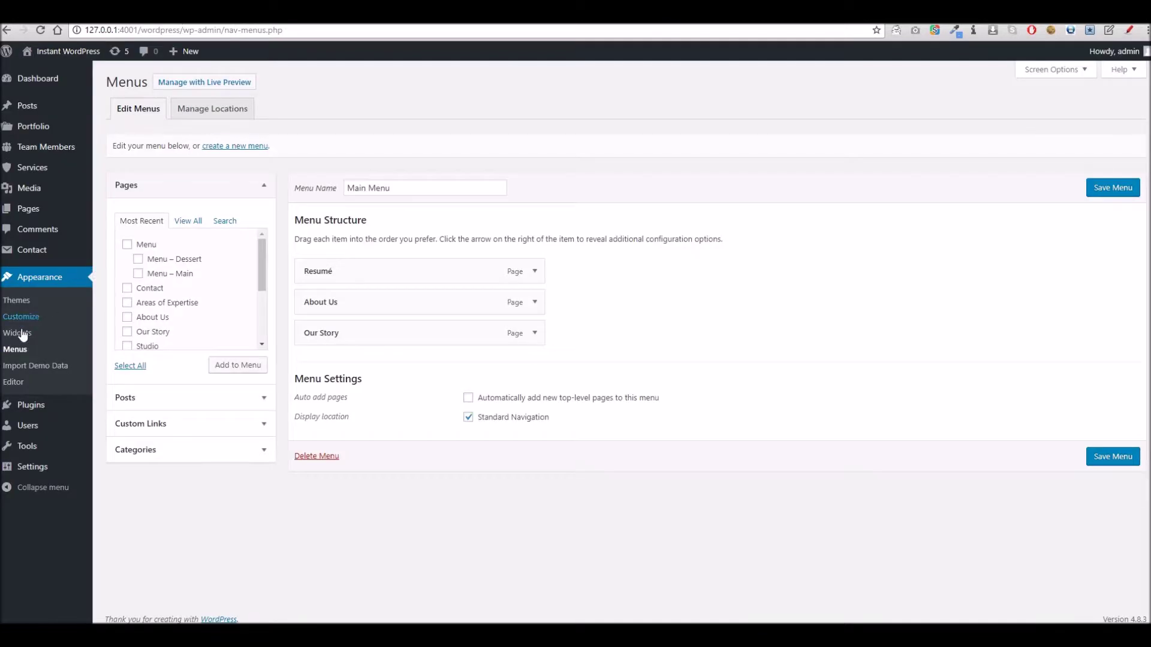
click(20, 334)
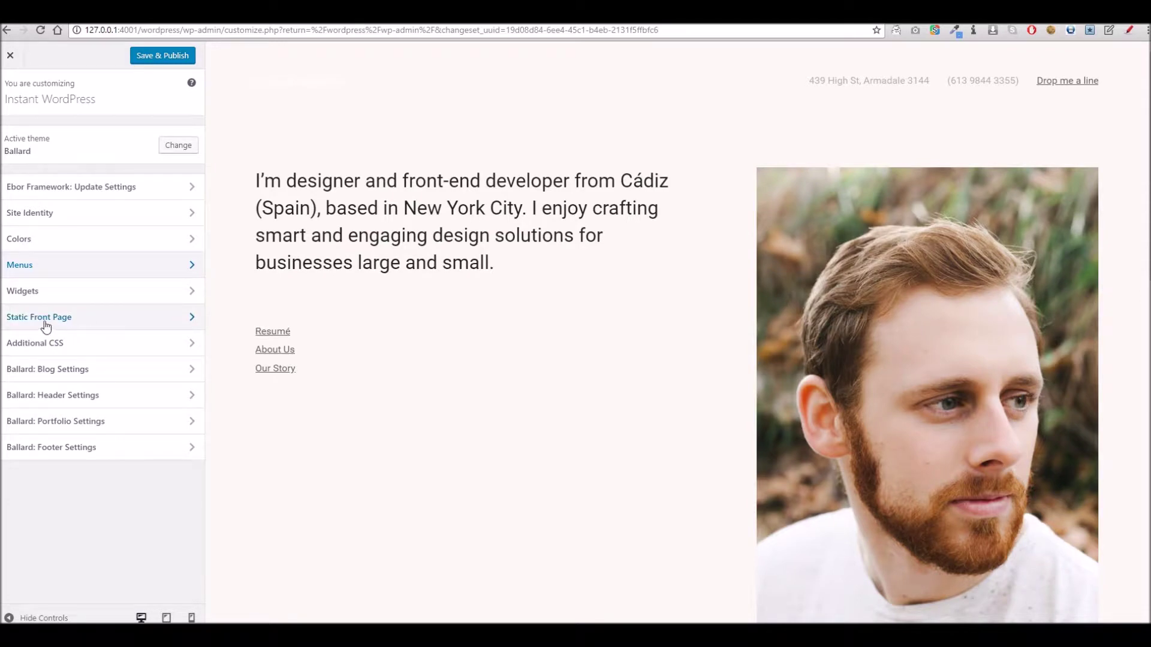
Examine the Static Front Page options and the Additional CSS editor in the customizer.
click(87, 322)
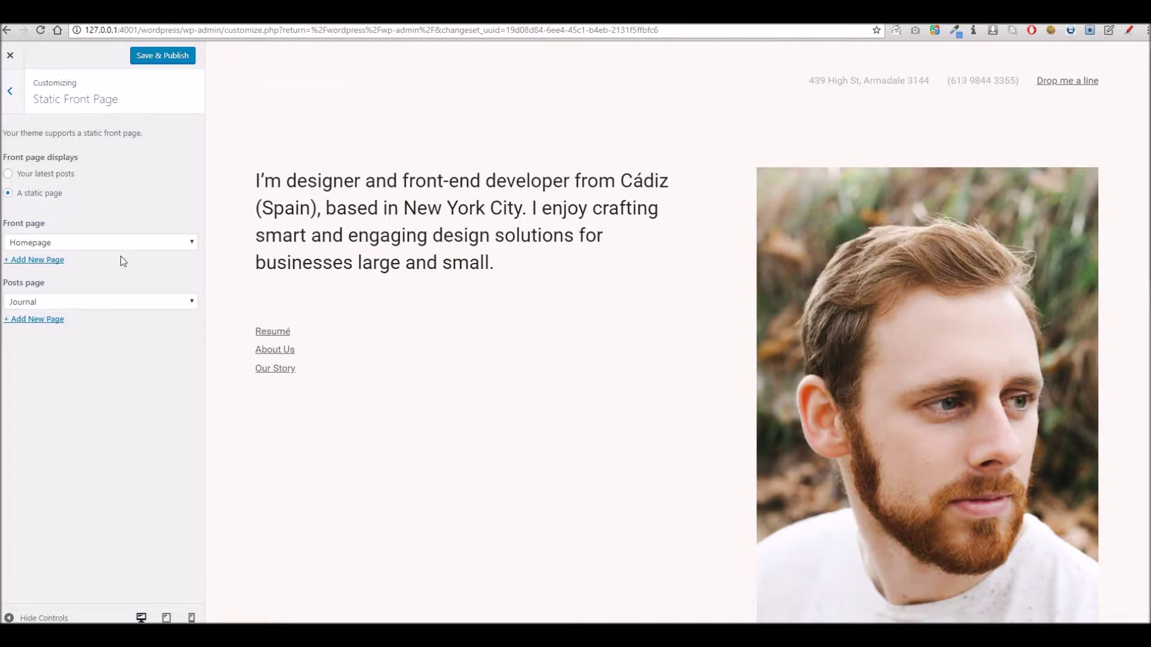
click(10, 91)
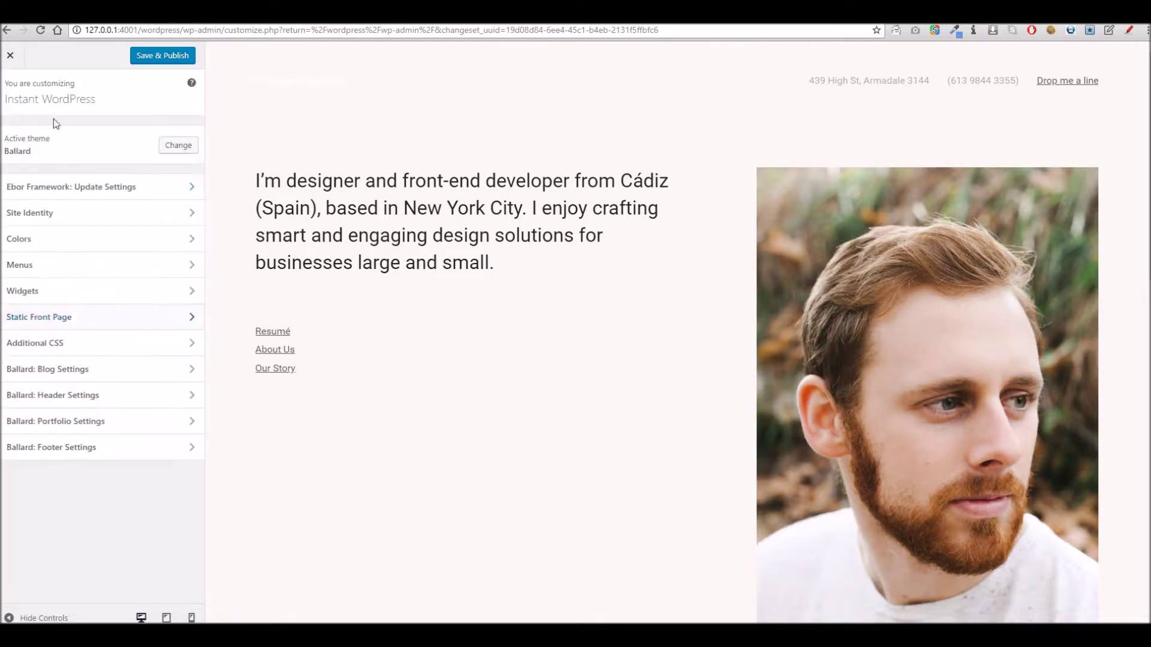
click(73, 348)
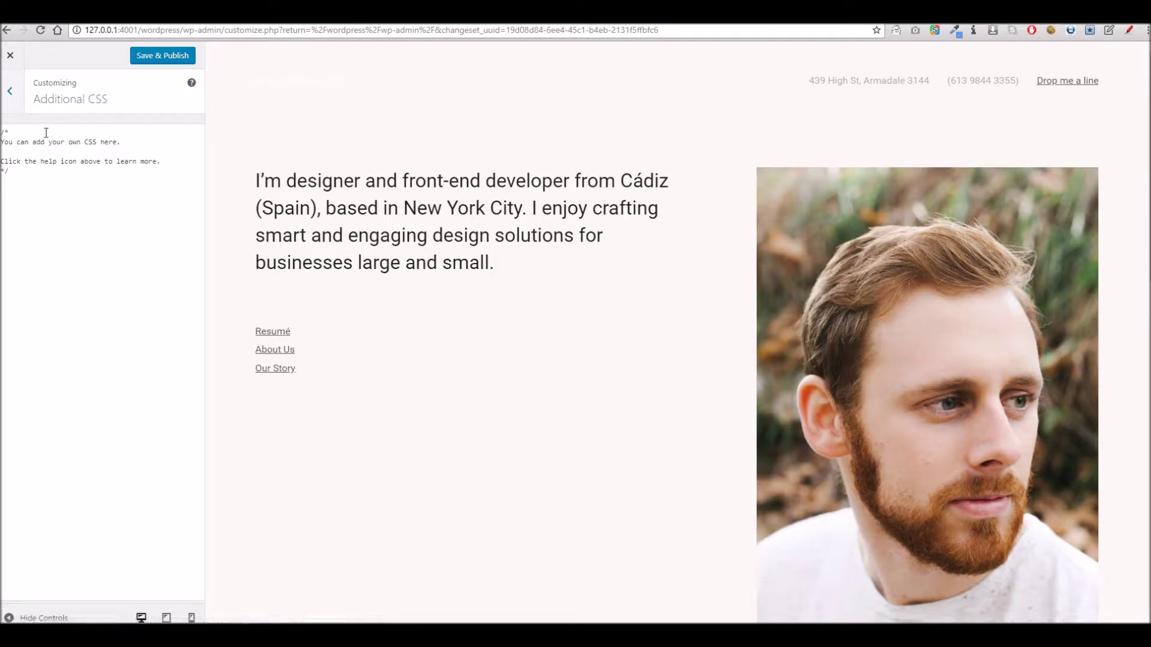
click(19, 99)
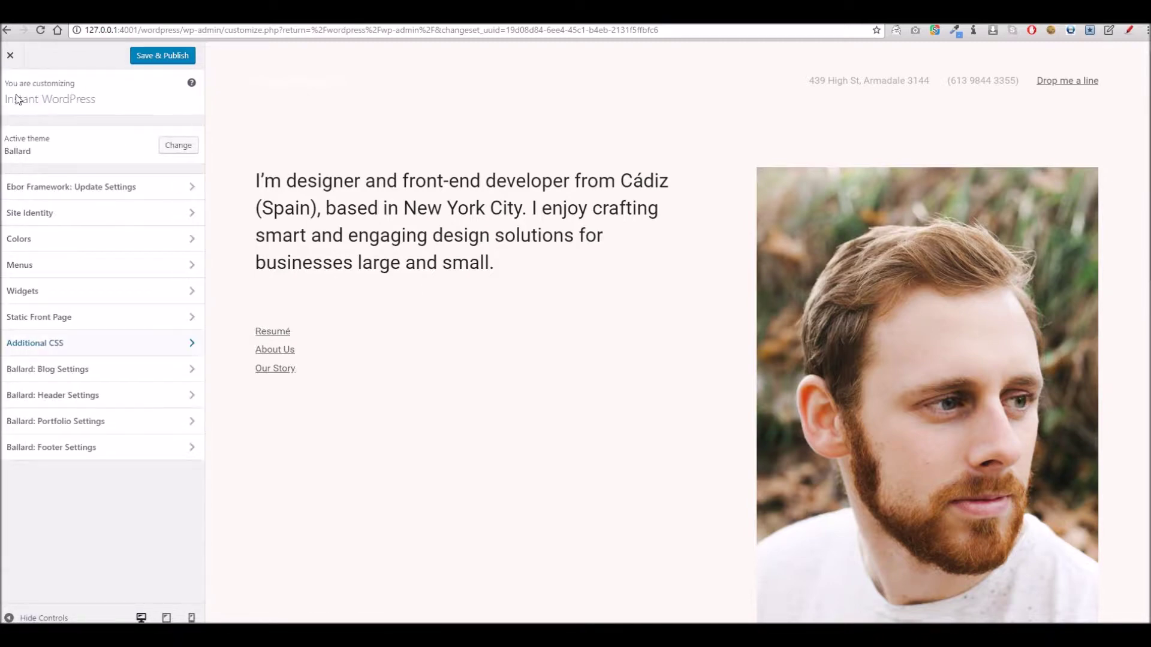
Check the Global Blog Layout setting under Blog Archive Settings and leave the customizer without publishing.
click(105, 370)
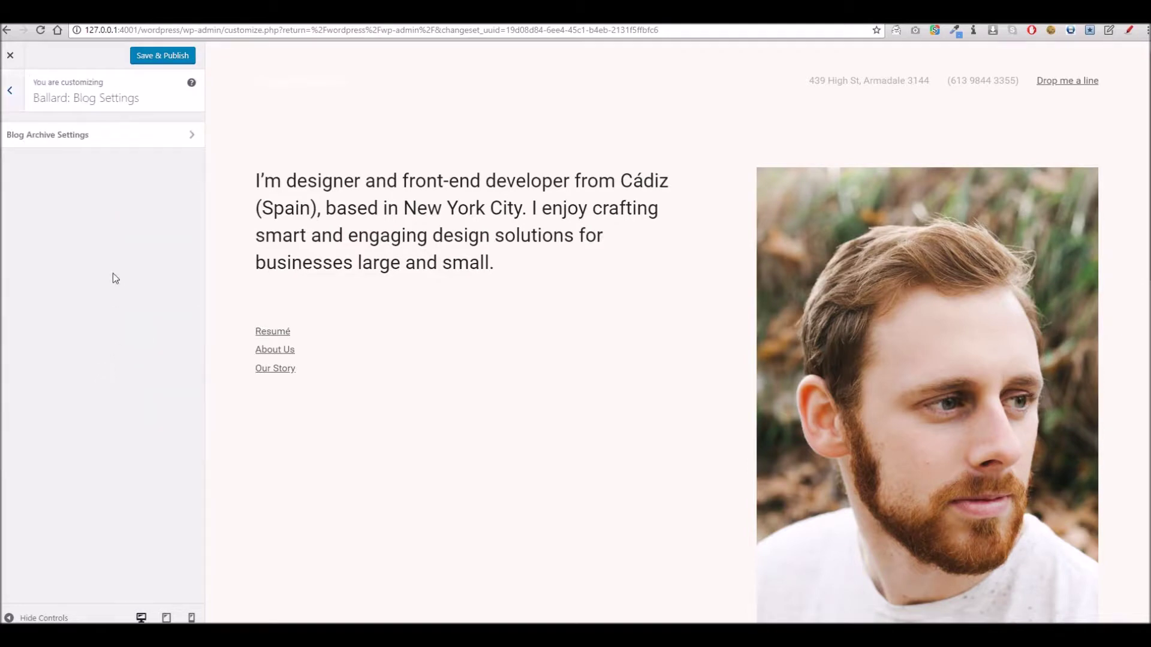
click(96, 153)
click(94, 151)
click(92, 149)
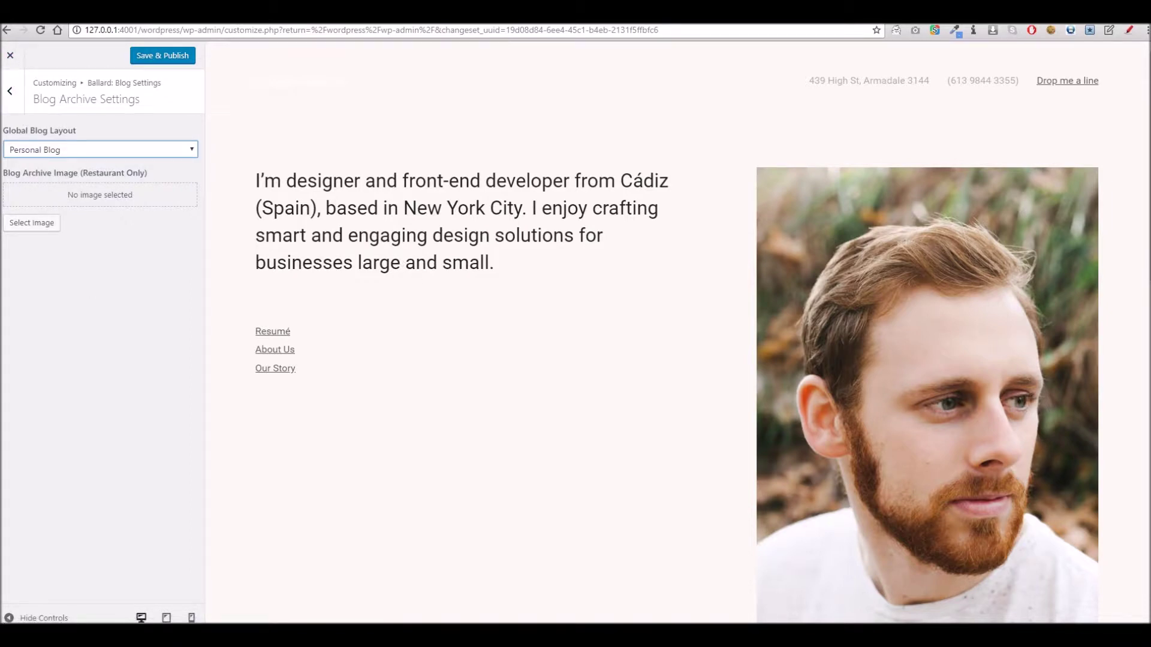
click(10, 55)
click(624, 95)
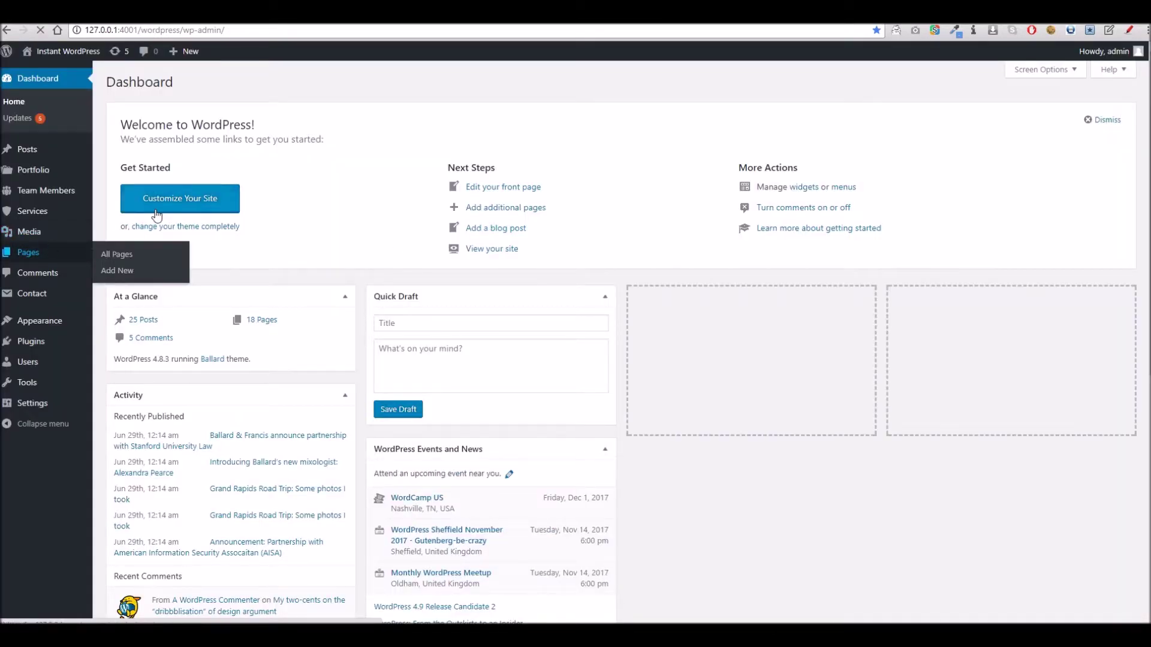
View the Journal posts page from the site's page list and open it in the customizer.
scroll(246, 418, down, 5)
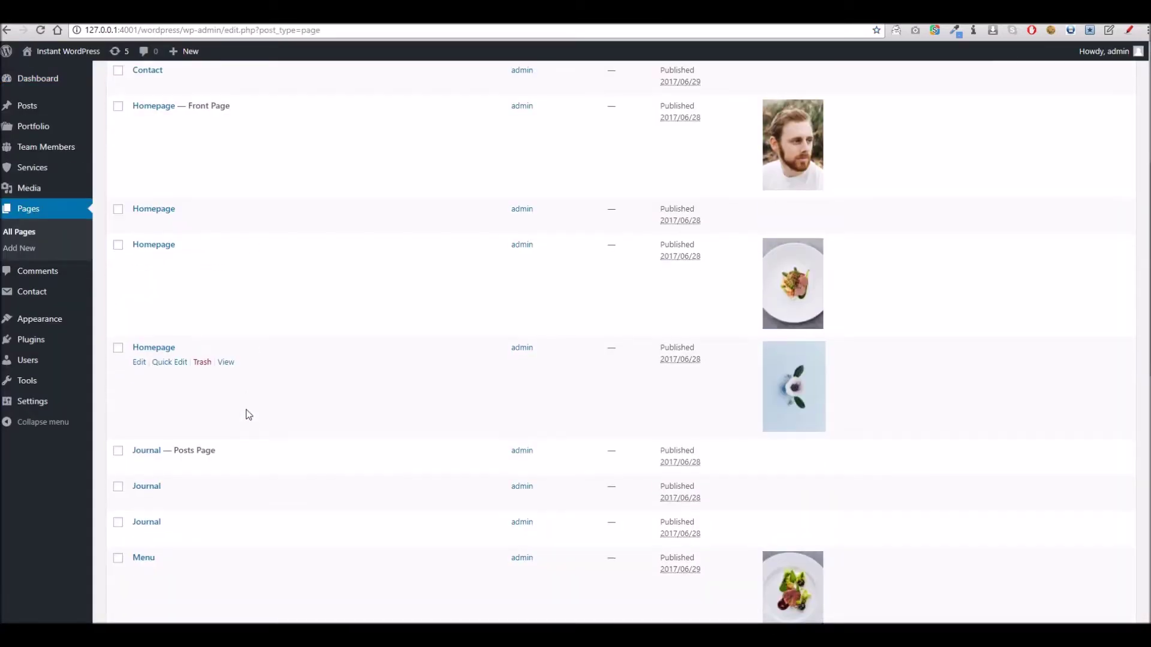
click(222, 466)
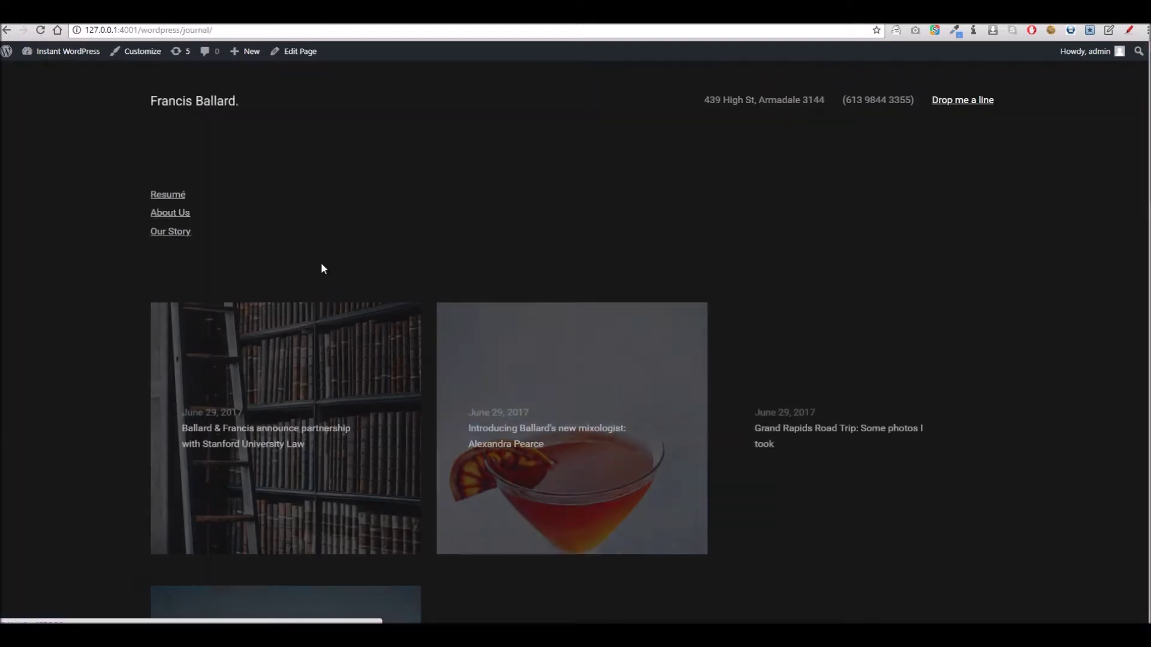
click(144, 58)
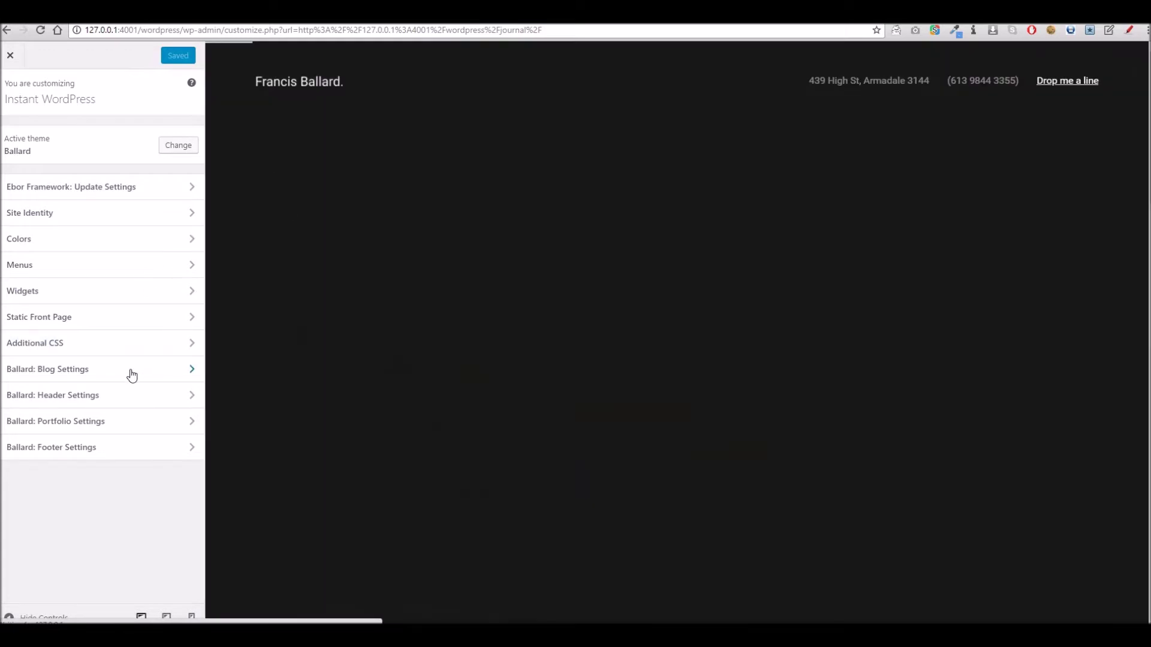
Preview the Agency Blog layout on the Journal page, and set the Global Blog Layout to Professional Blog.
click(128, 371)
click(62, 134)
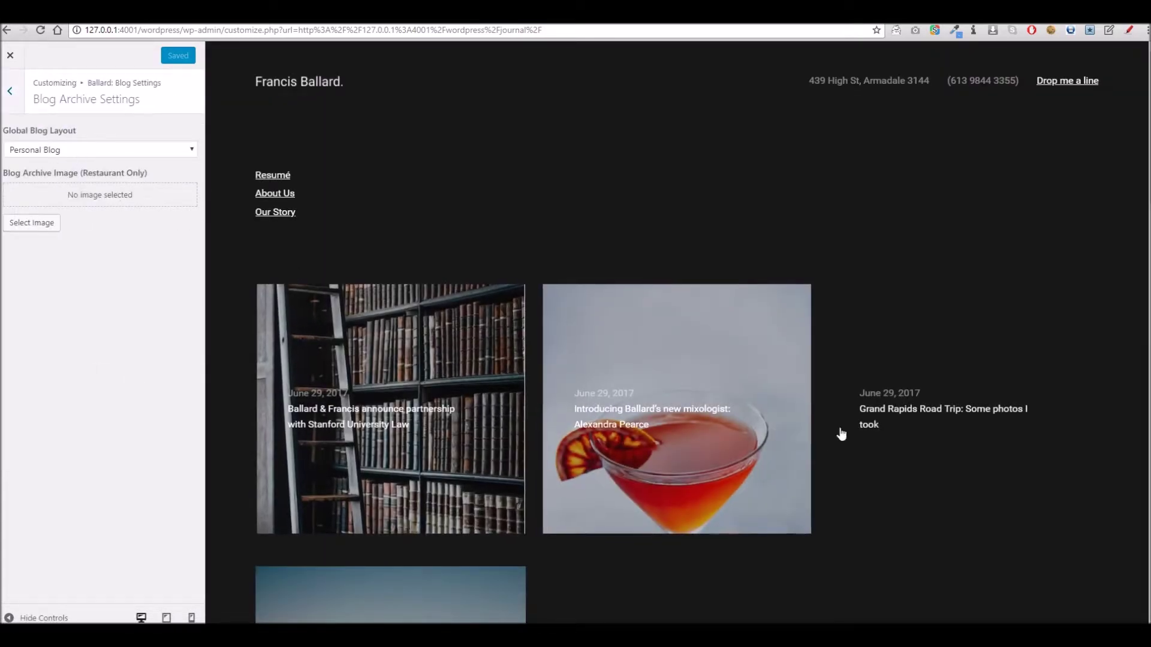
click(44, 154)
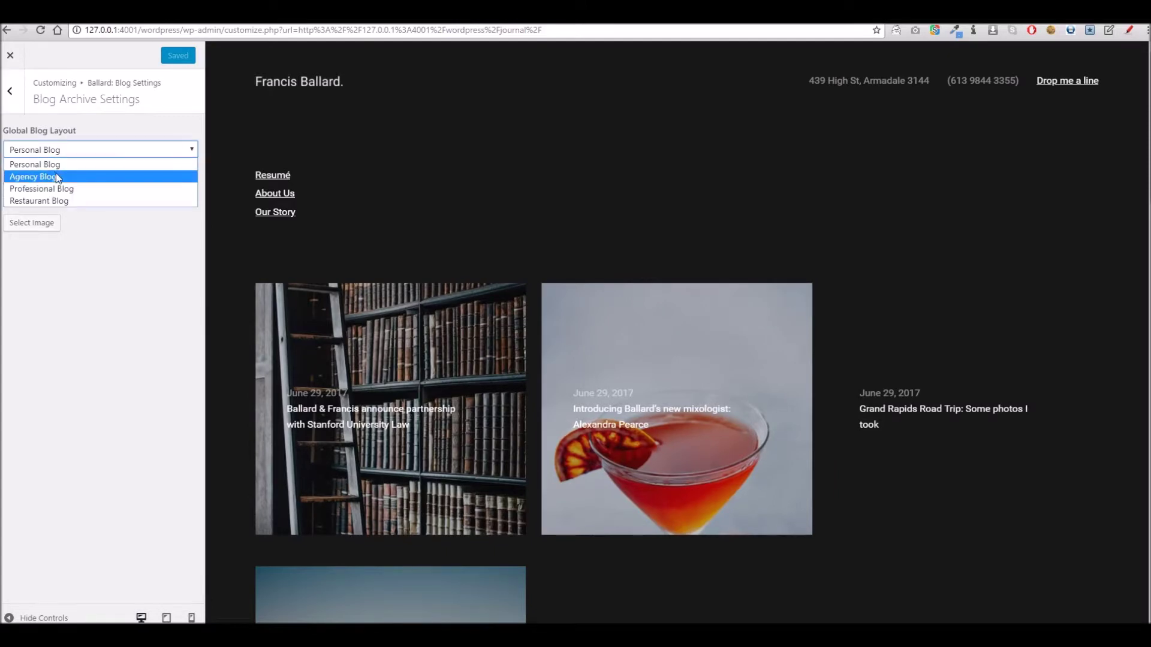
click(36, 177)
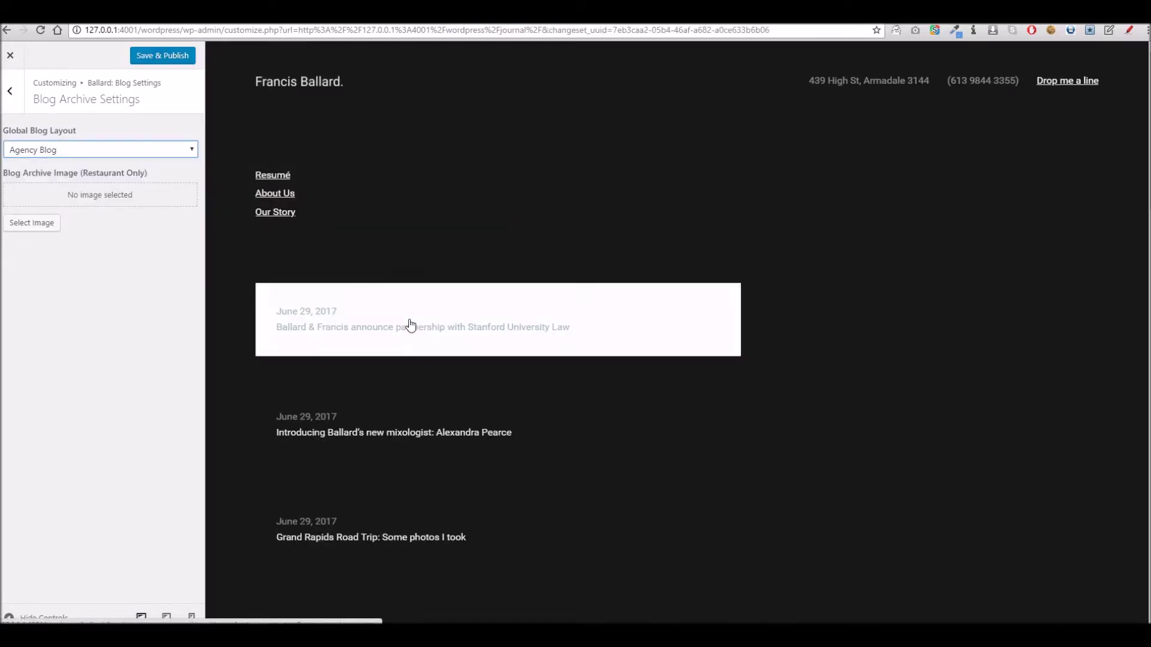
click(130, 152)
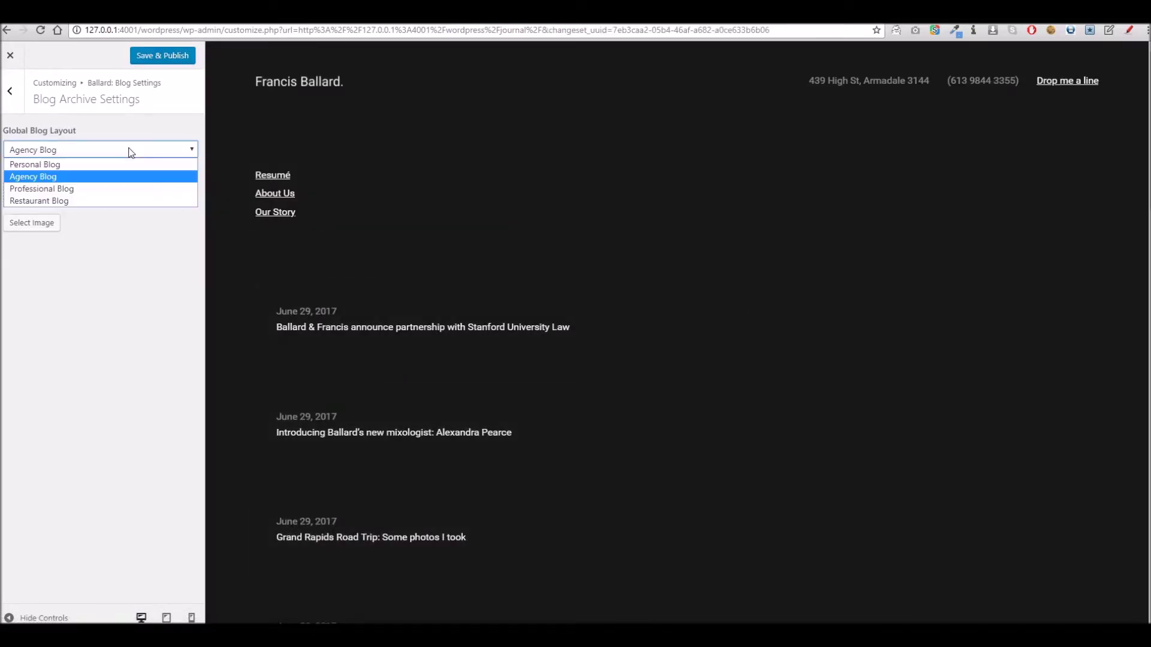
click(116, 189)
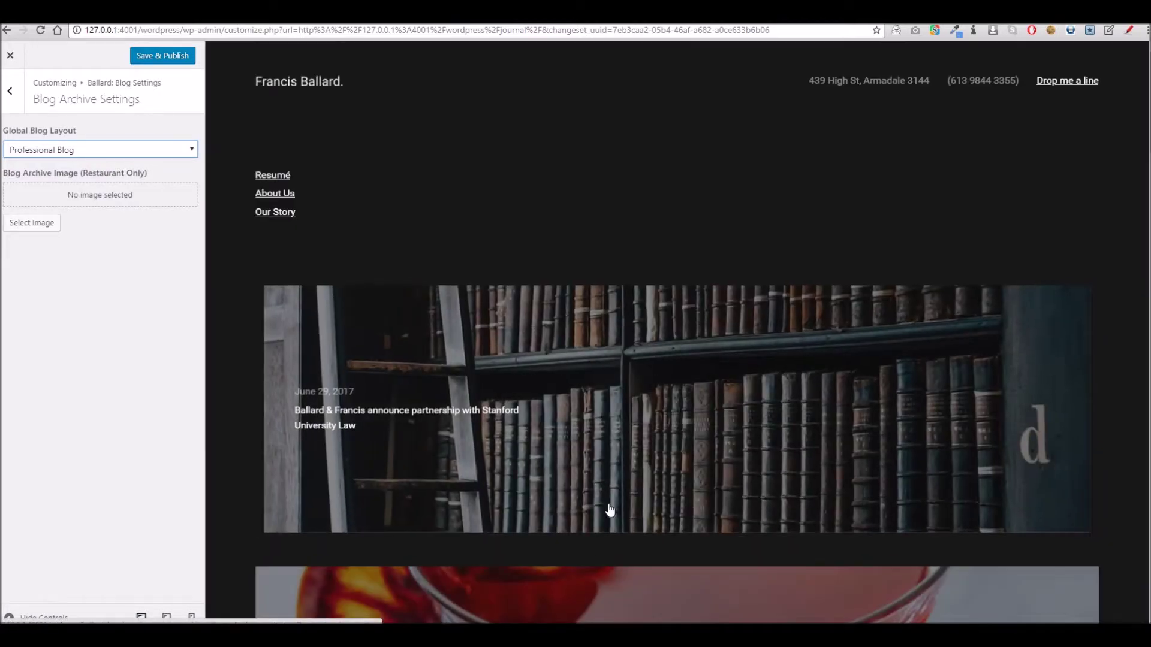
Review the Professional Blog layout on the Journal page, and set the Global Blog Layout to Restaurant Blog.
scroll(606, 457, down, 4)
scroll(604, 432, up, 5)
click(51, 154)
click(58, 133)
click(113, 148)
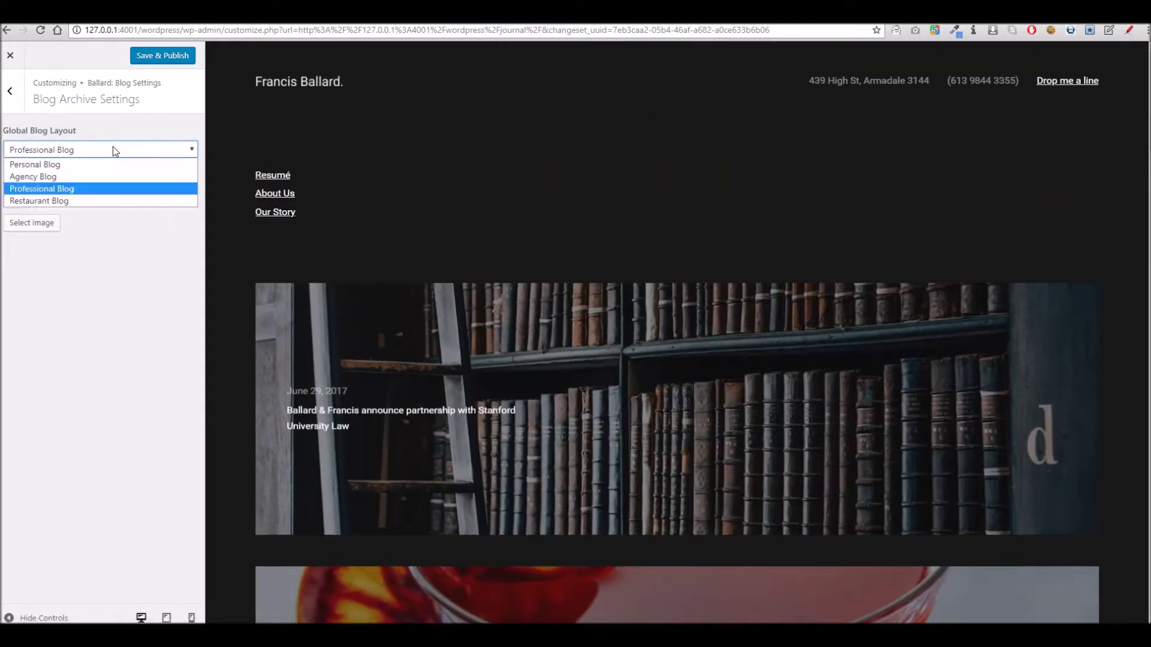
click(89, 200)
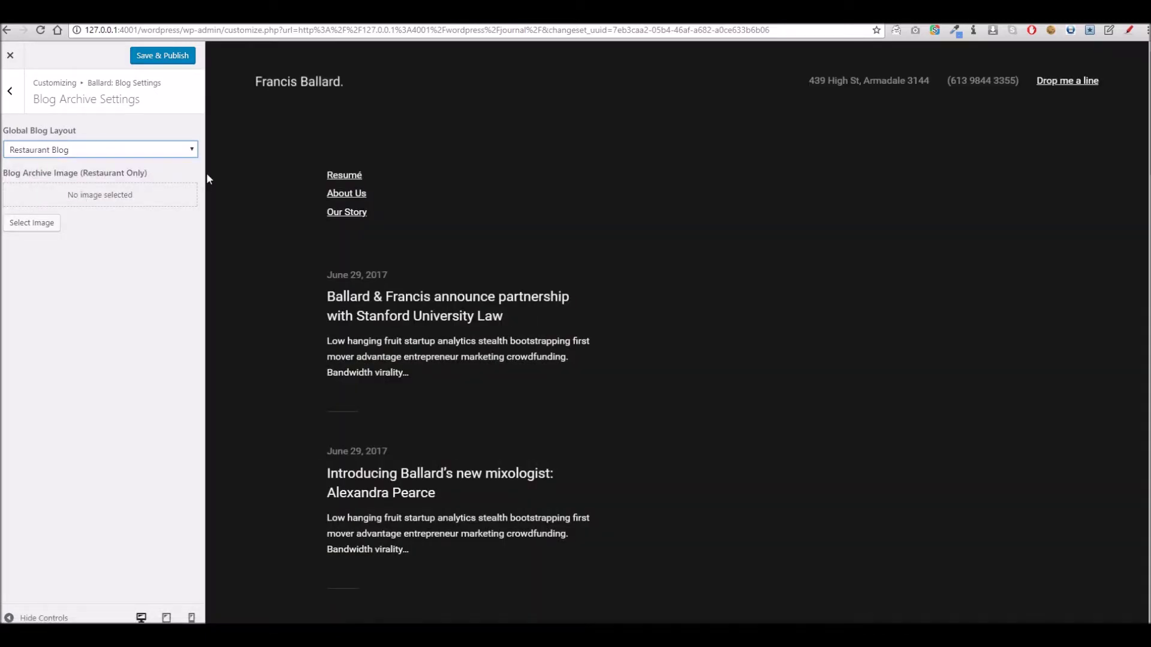
Set the Blog Archive Image to the media library photo of a man silhouetted against the sea at sunset, and review the page.
click(67, 196)
click(36, 223)
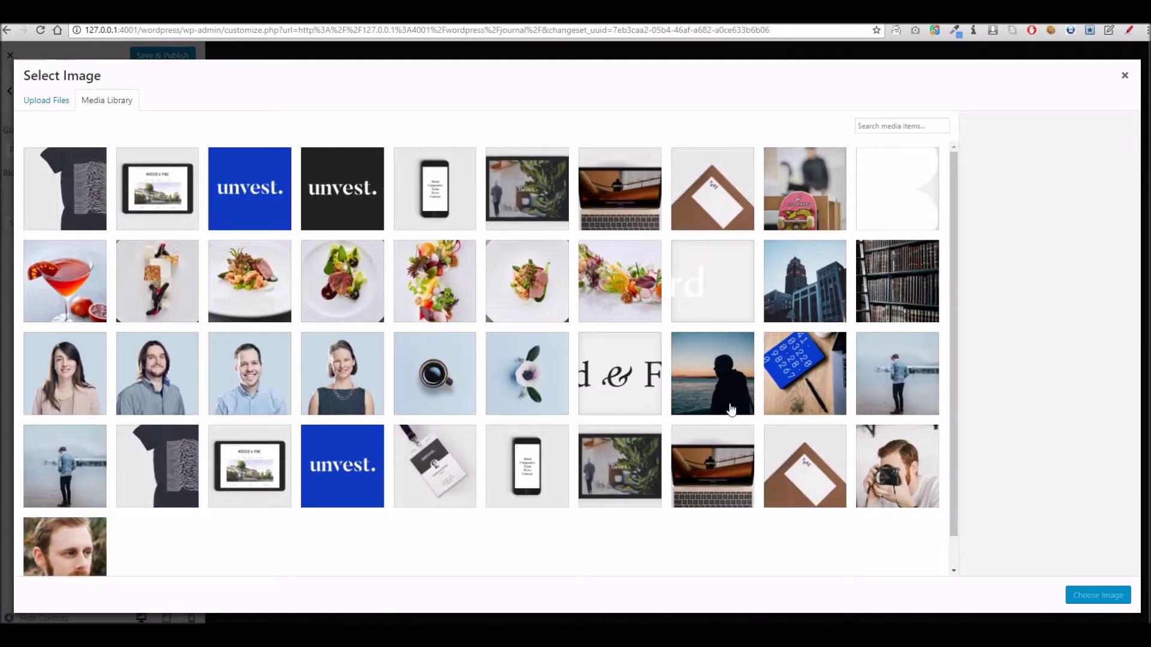
click(732, 384)
click(1097, 595)
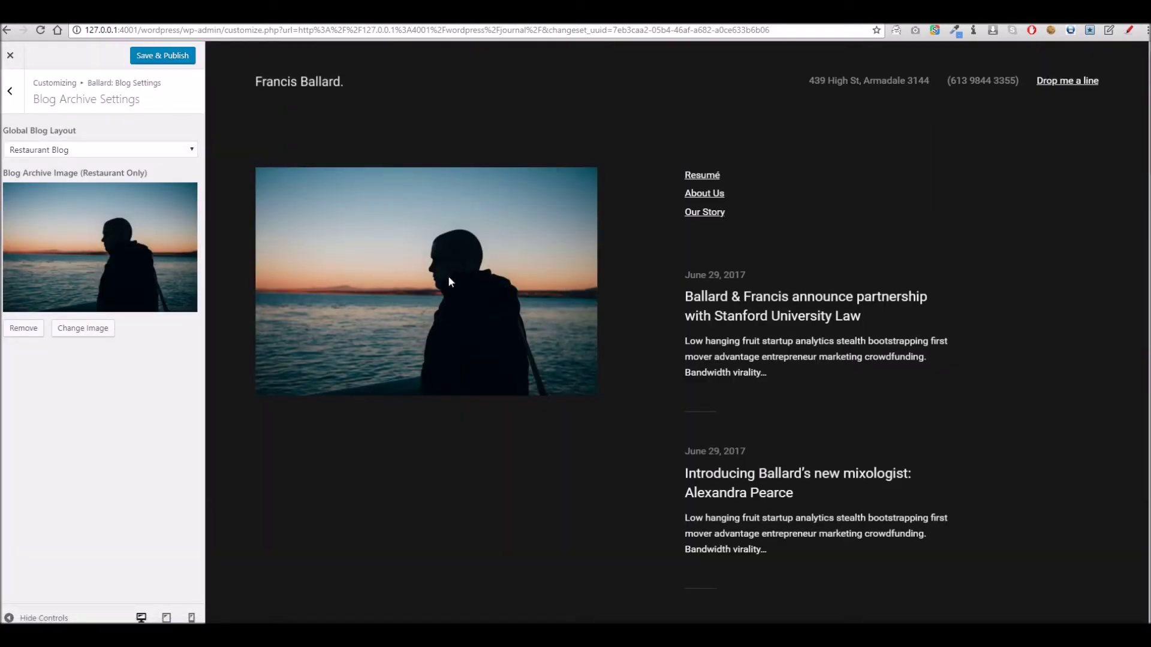
scroll(559, 263, down, 8)
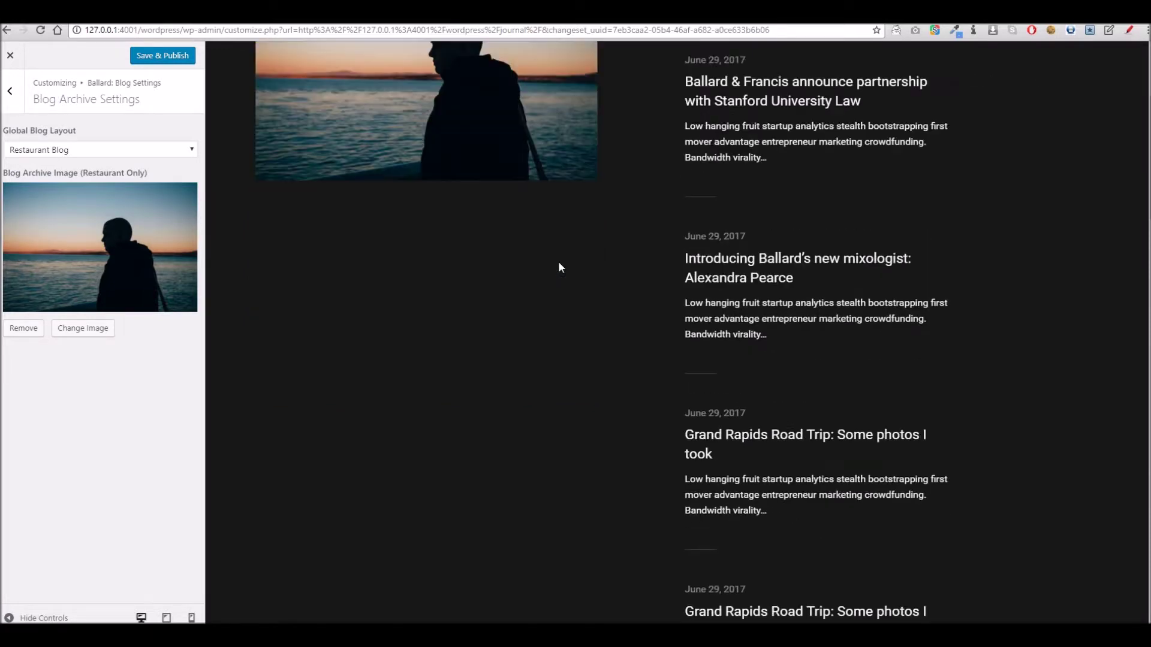
scroll(392, 217, up, 8)
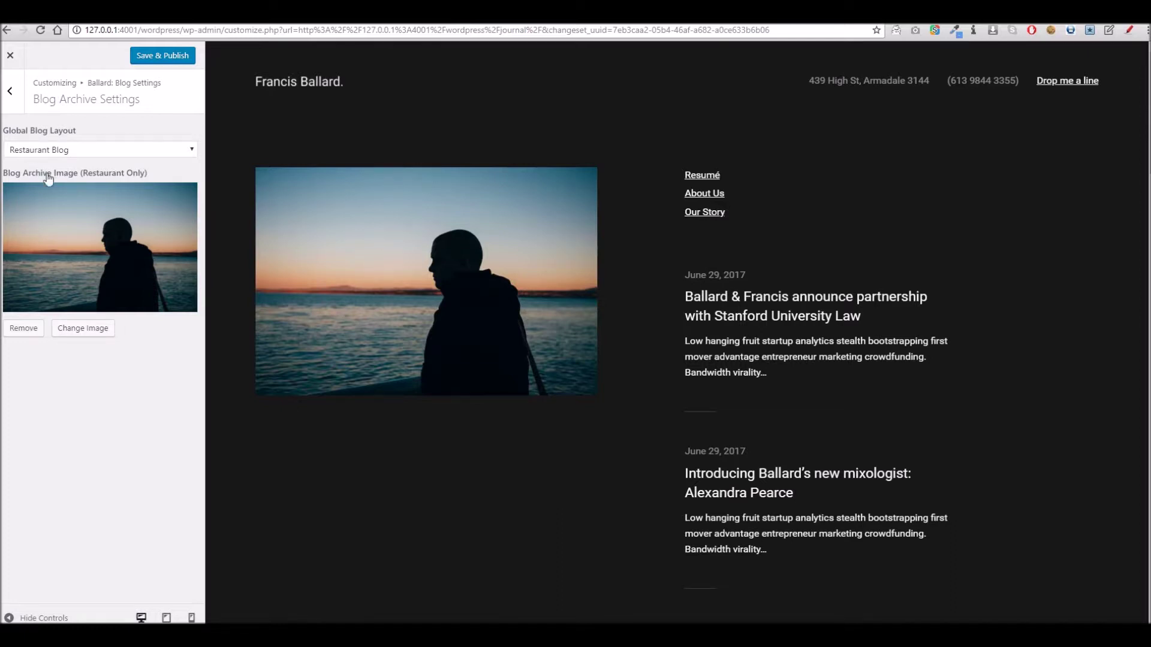
Leave the blog settings and check the Logo Settings under Ballard: Header Settings.
click(10, 92)
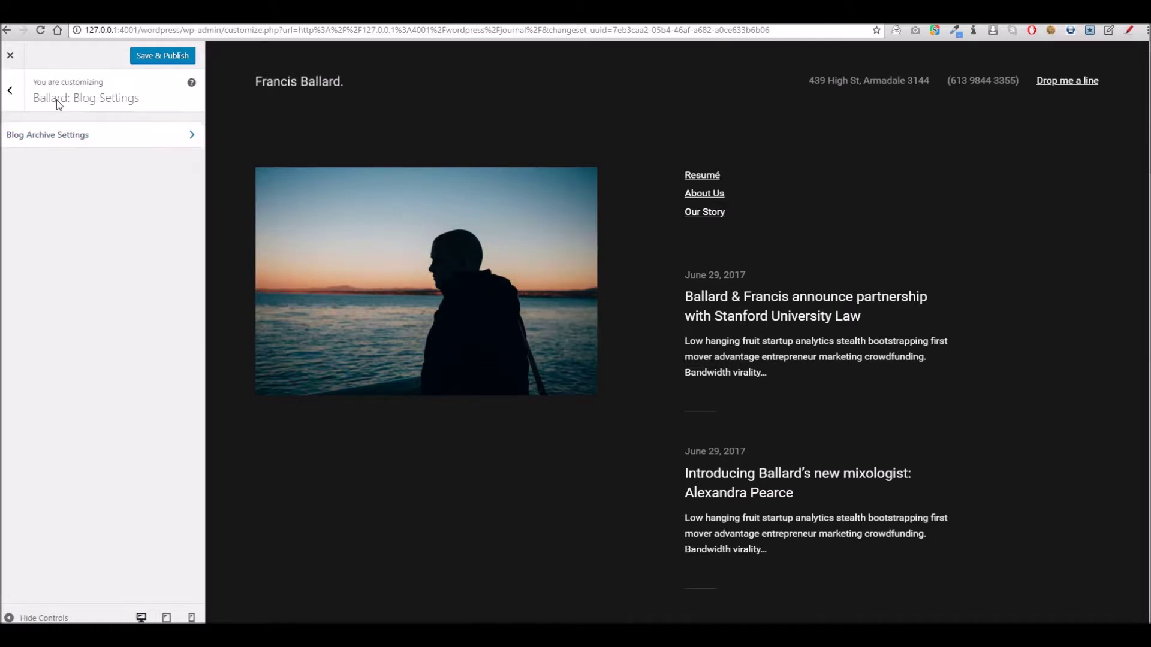
click(14, 92)
click(100, 389)
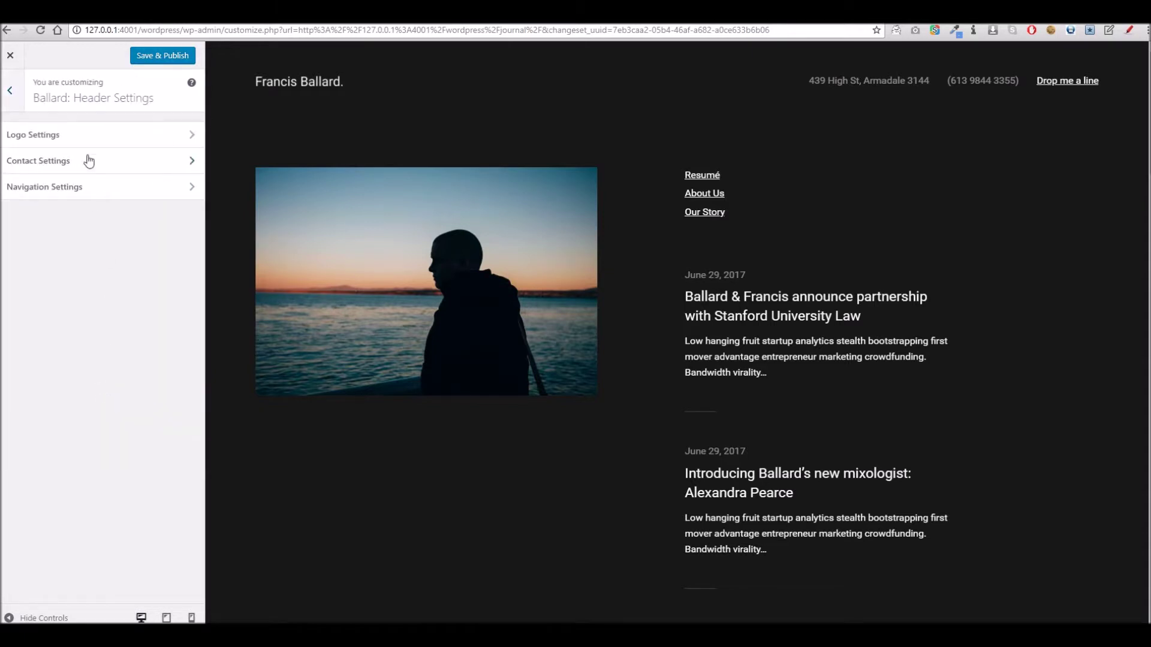
click(90, 136)
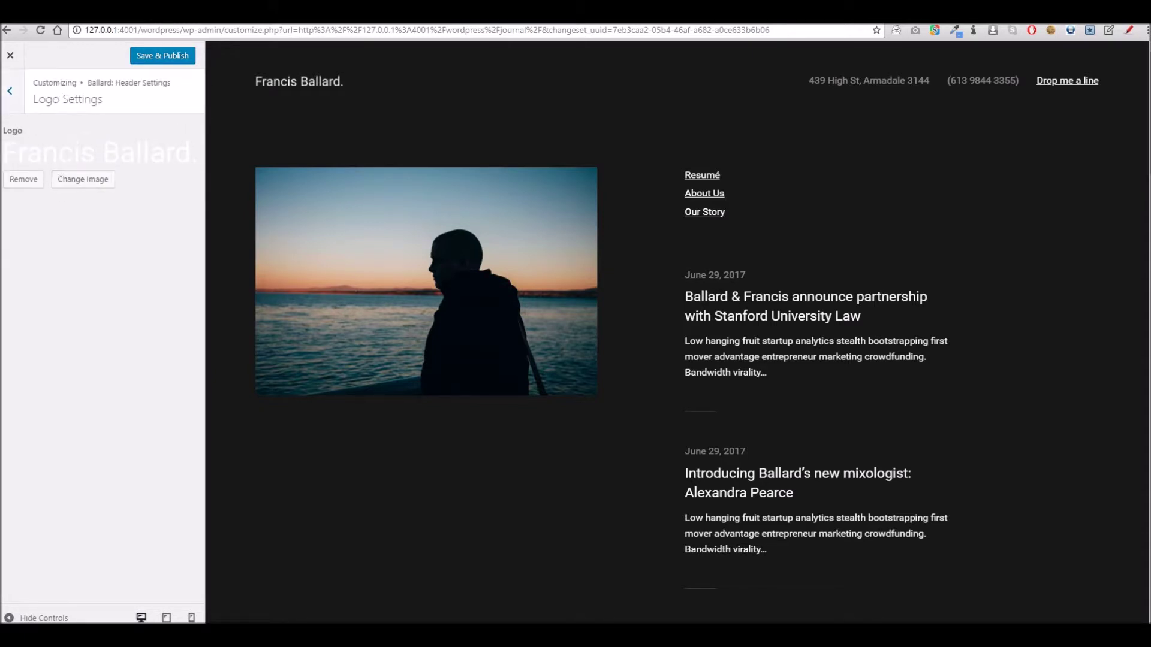
click(8, 93)
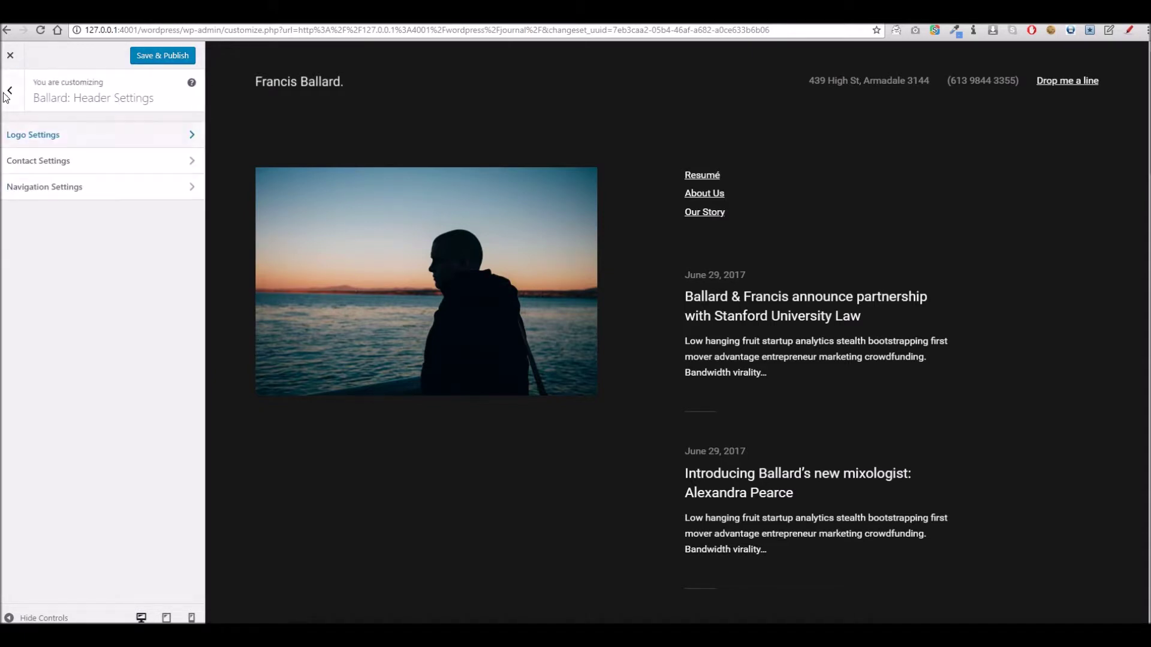
Examine the header Contact Settings, the slide-in contact section in the preview, and the available Slide In Background Style options.
click(64, 167)
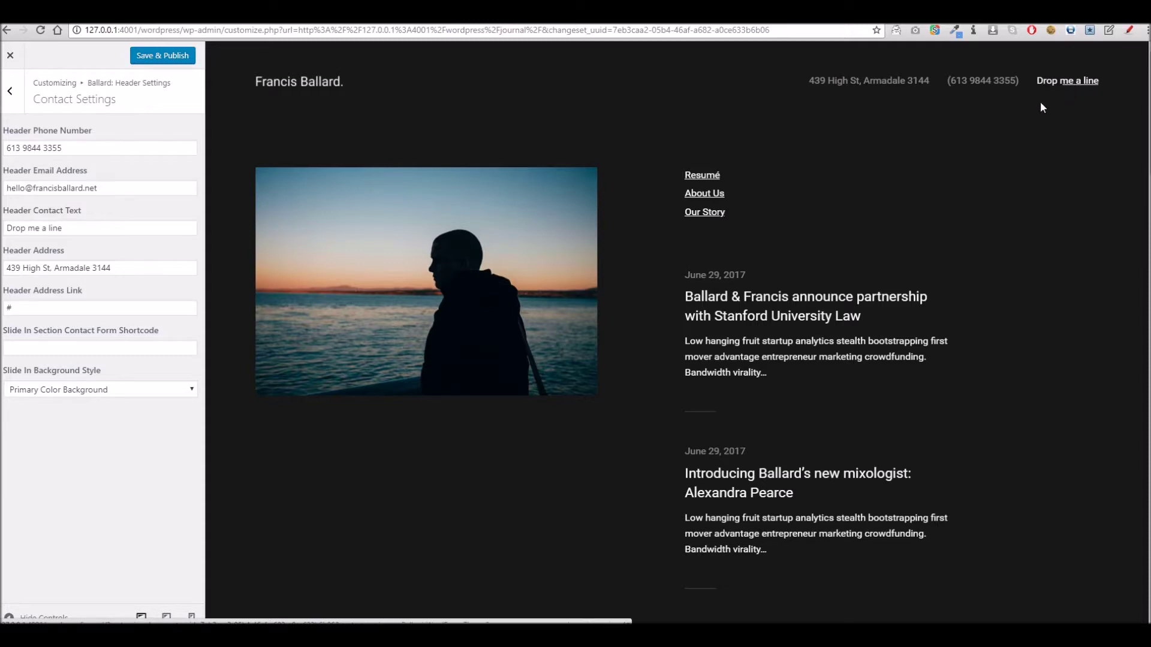
click(1068, 84)
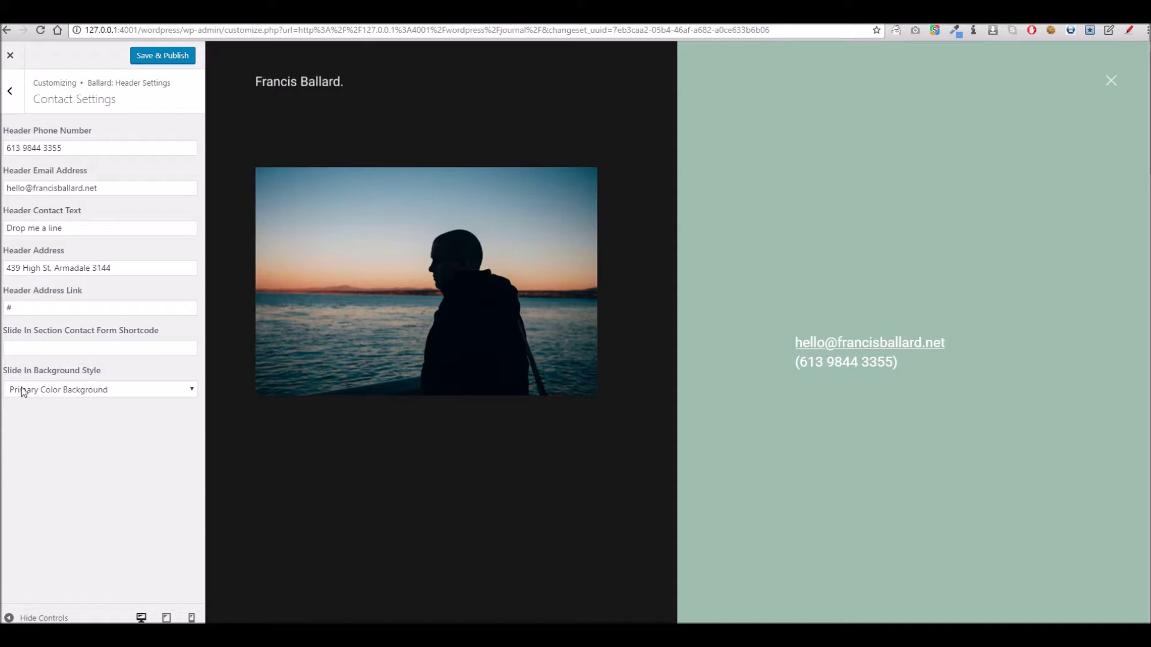
click(49, 391)
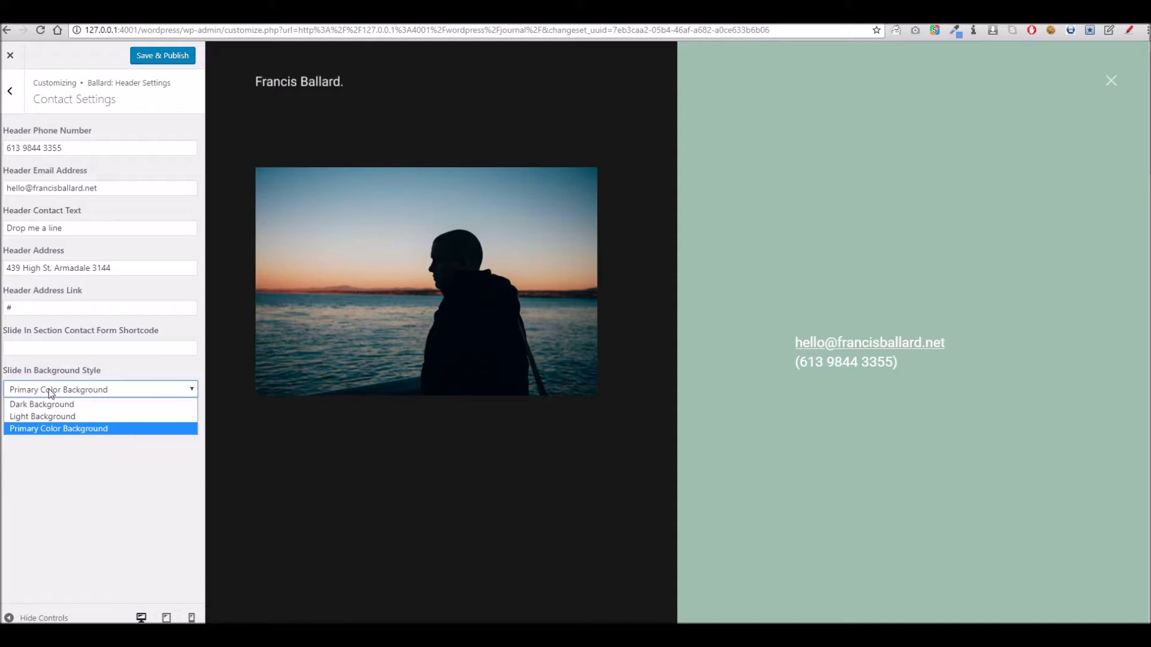
click(10, 91)
click(10, 91)
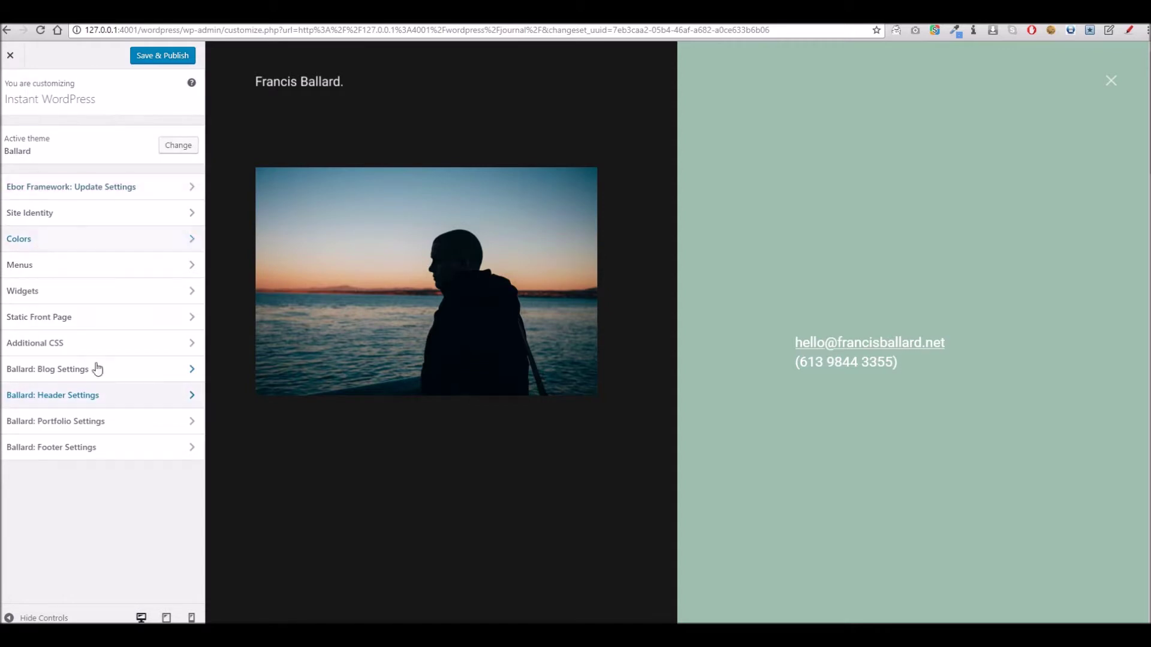
In the header Contact Settings, preview the slide-in section with Light Background, and set its Slide In Background Style to Dark Background.
click(106, 391)
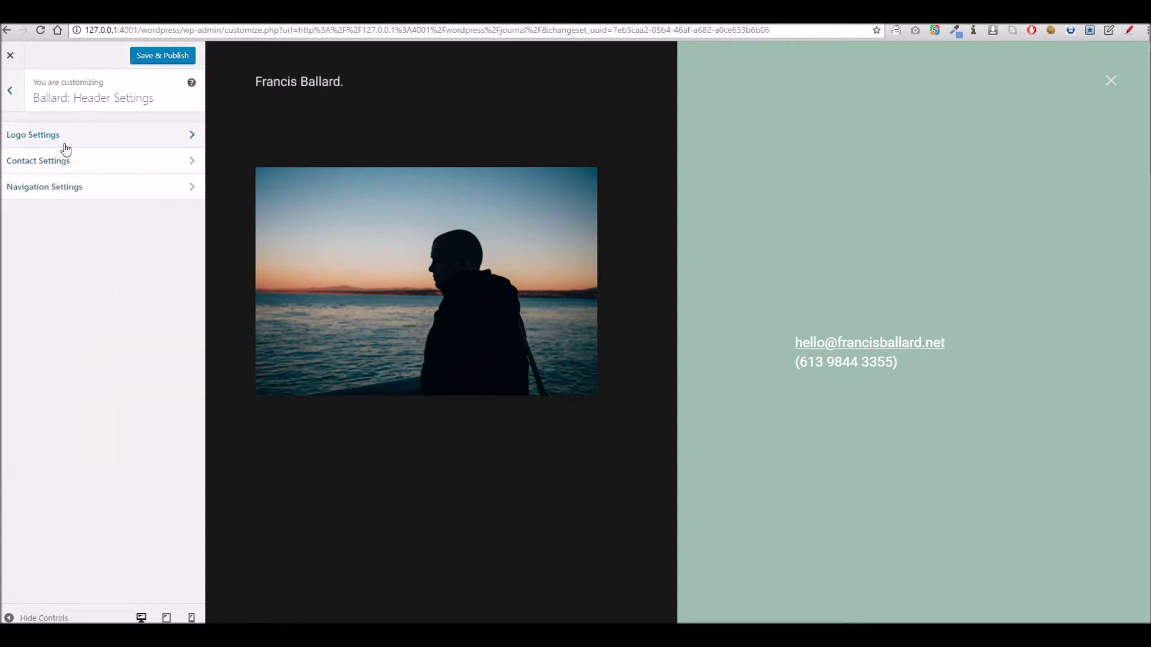
click(63, 159)
click(100, 388)
click(91, 416)
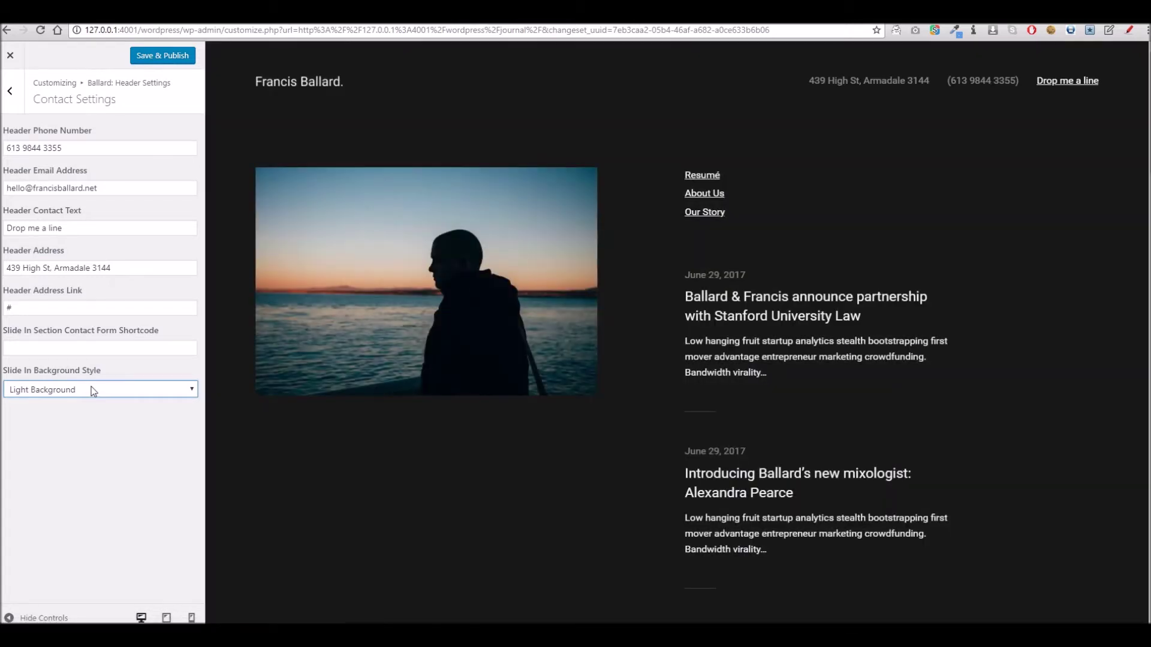
click(1067, 81)
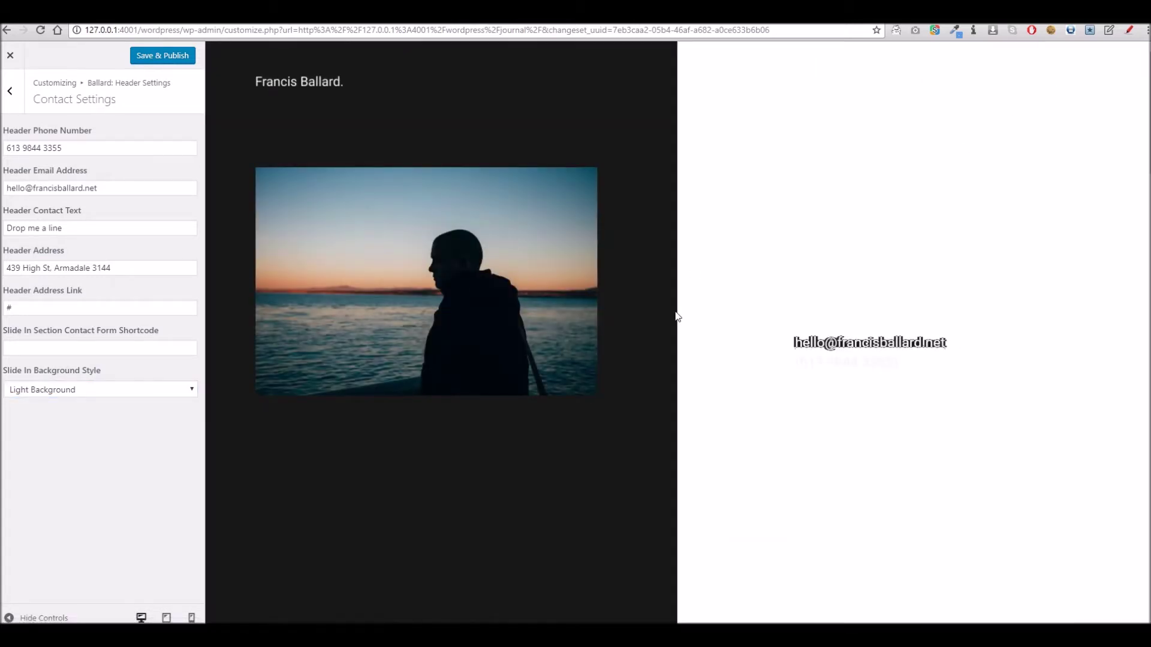
click(75, 396)
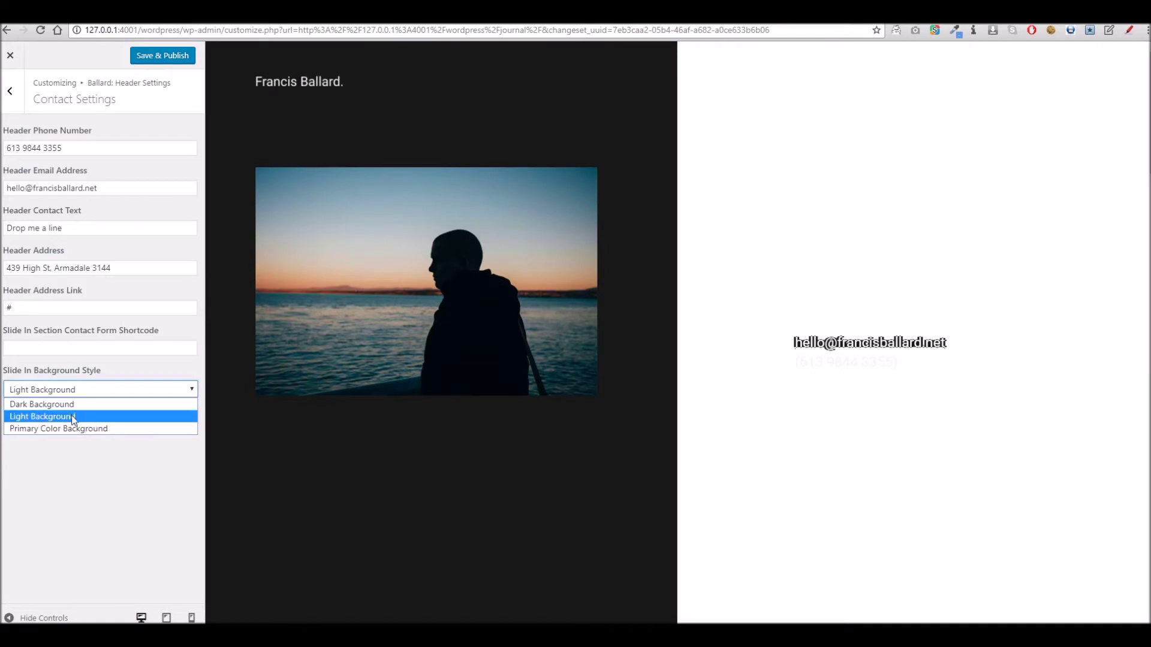
click(72, 403)
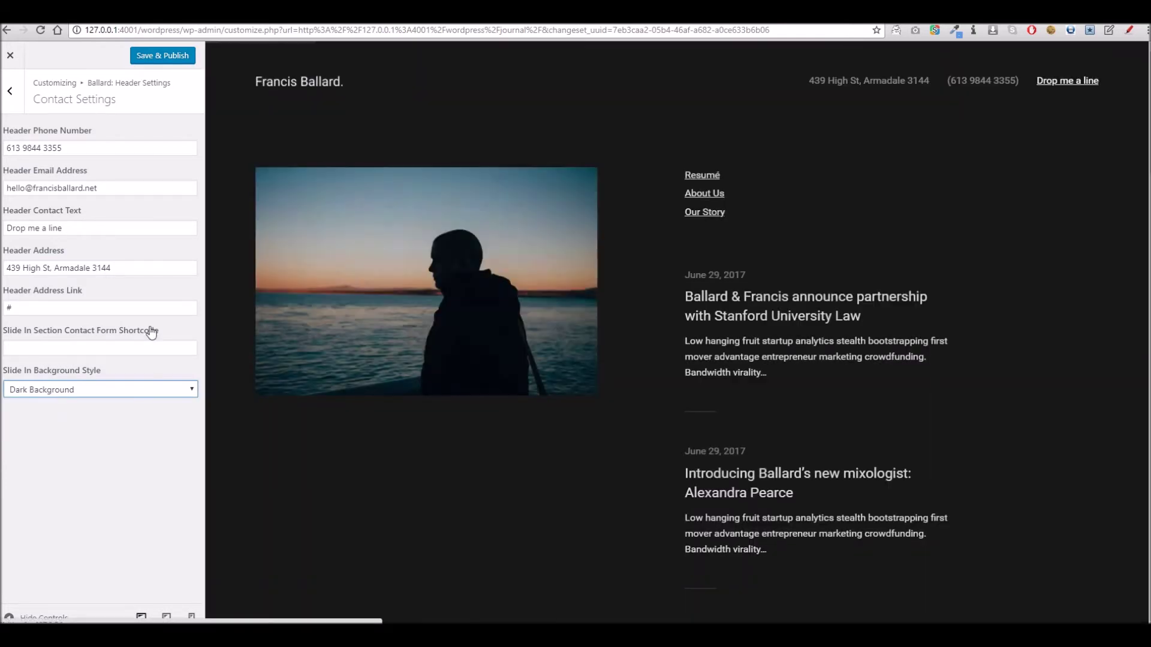
click(146, 348)
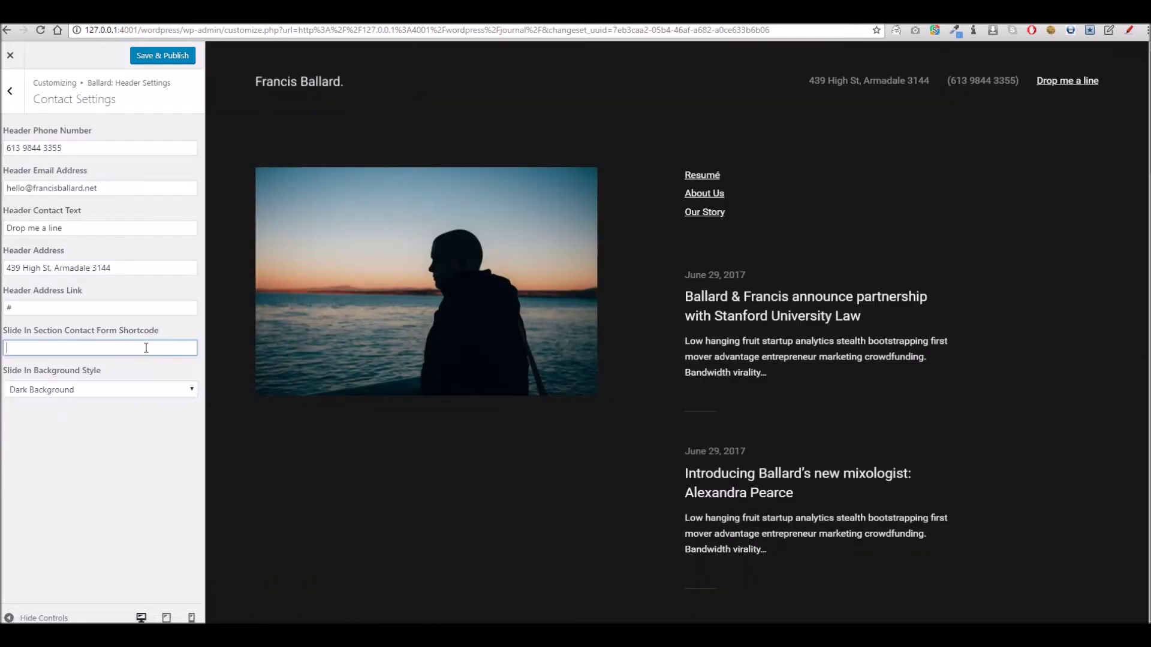
click(1076, 82)
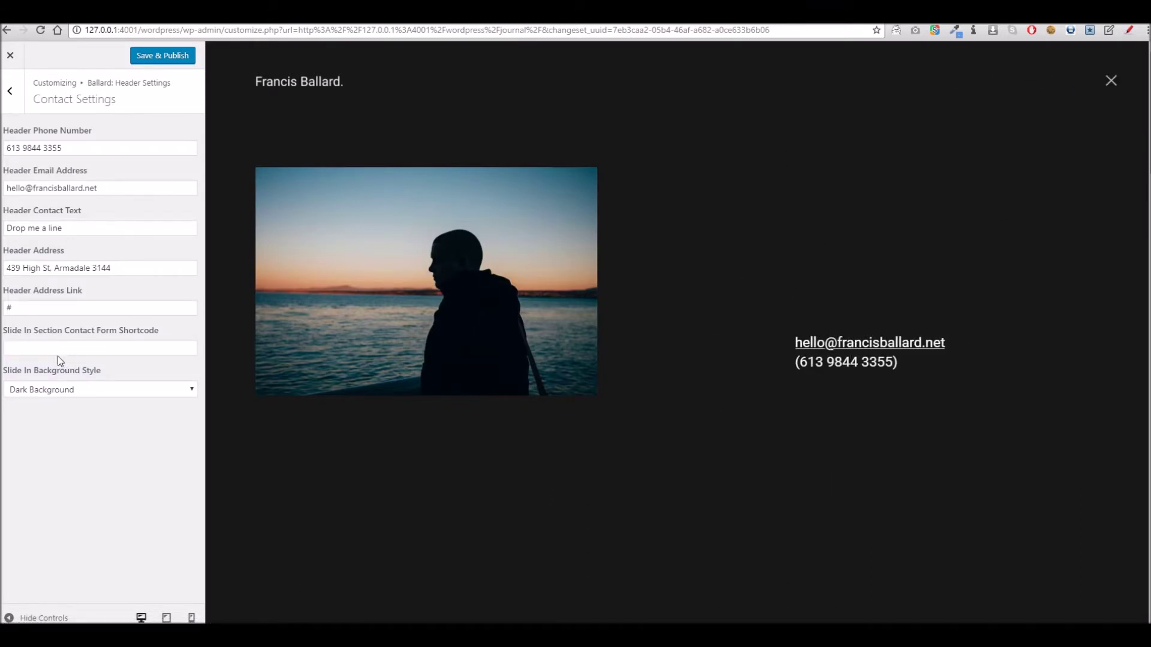
In the header Navigation Settings, load the home page in the preview and set the navigation style to Horizontal Navigation.
click(5, 92)
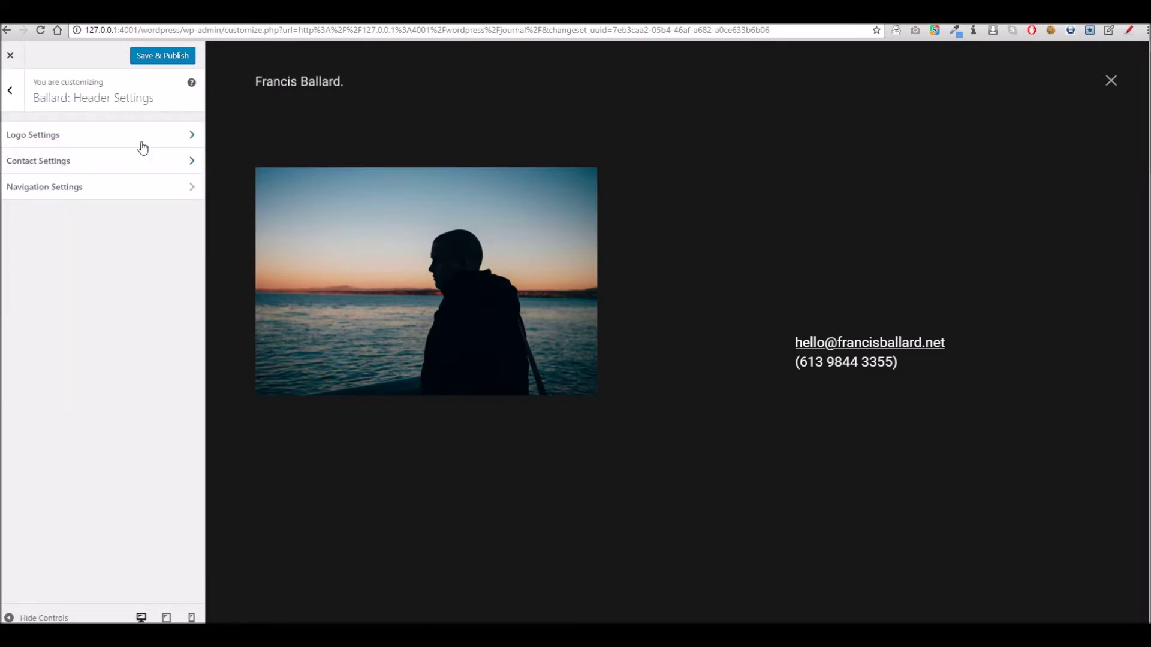
click(88, 191)
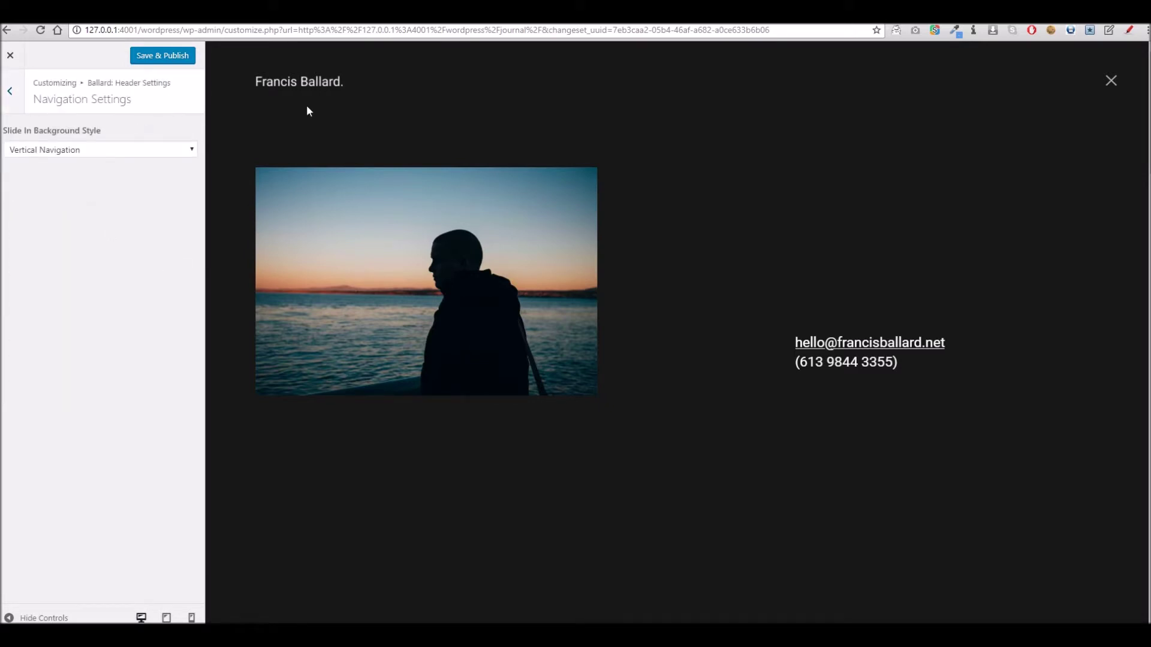
click(311, 89)
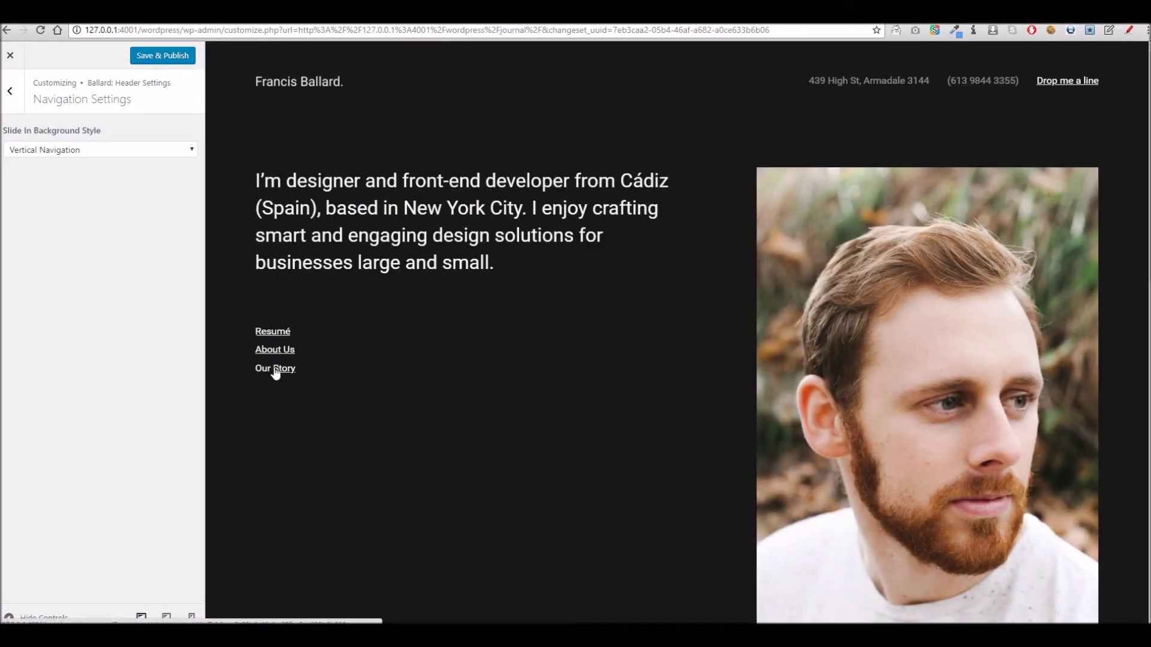
click(89, 151)
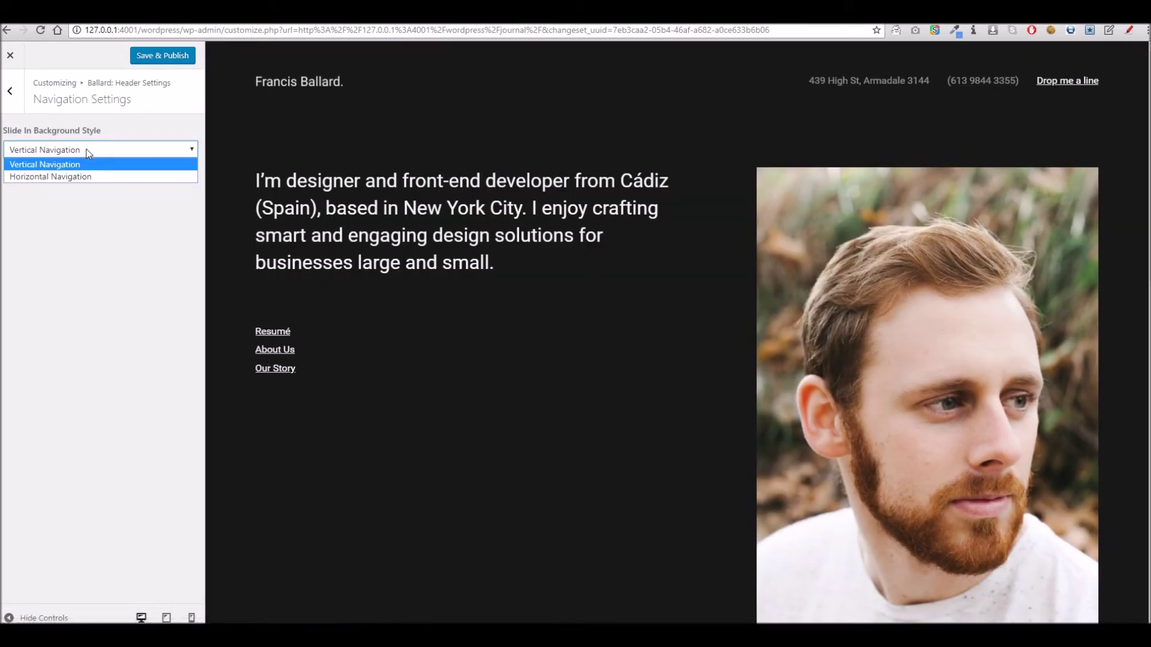
click(90, 176)
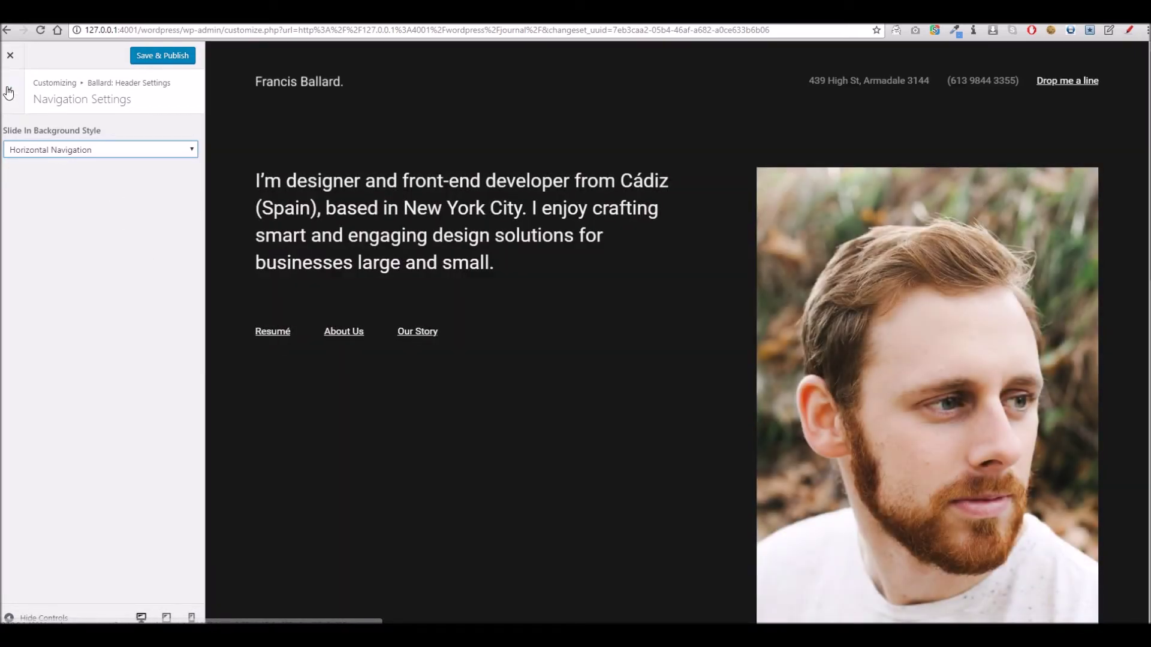
Check the Global Portfolio Layout and Single Portfolio Layout settings under Ballard: Portfolio Settings.
click(9, 91)
click(8, 91)
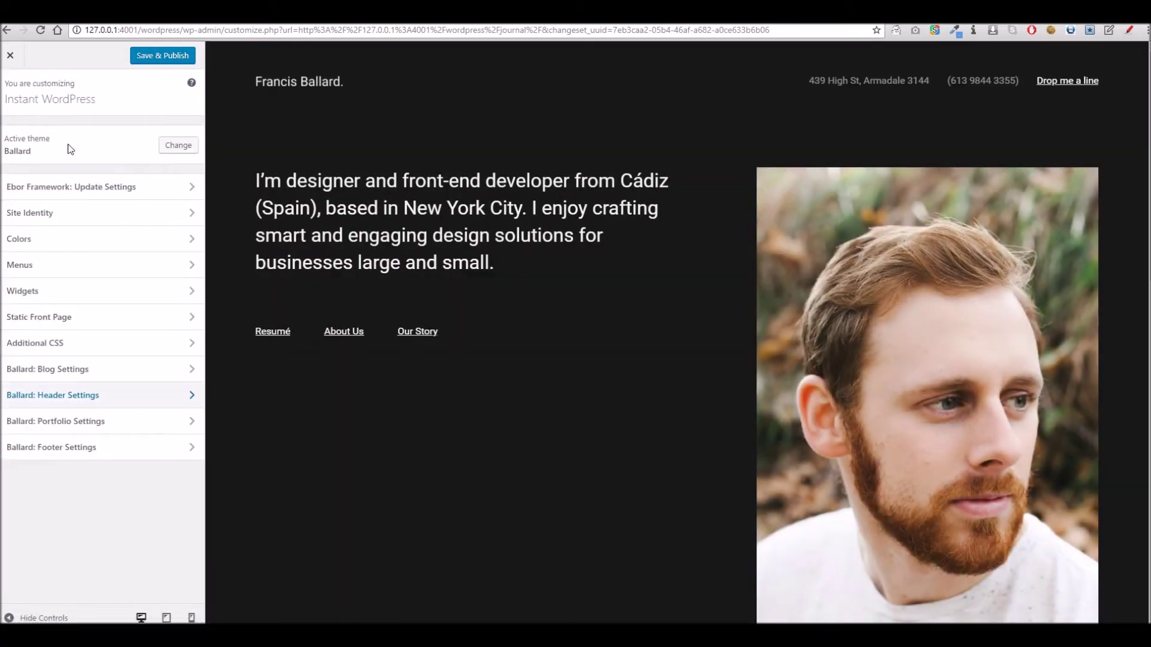
click(63, 422)
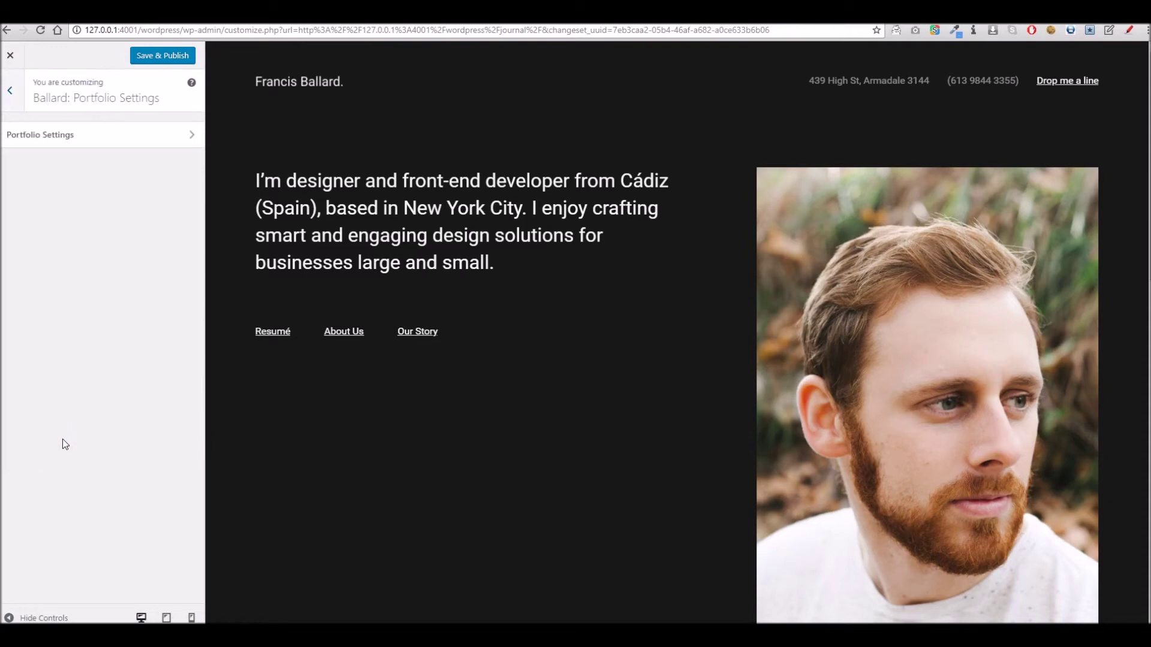
click(54, 151)
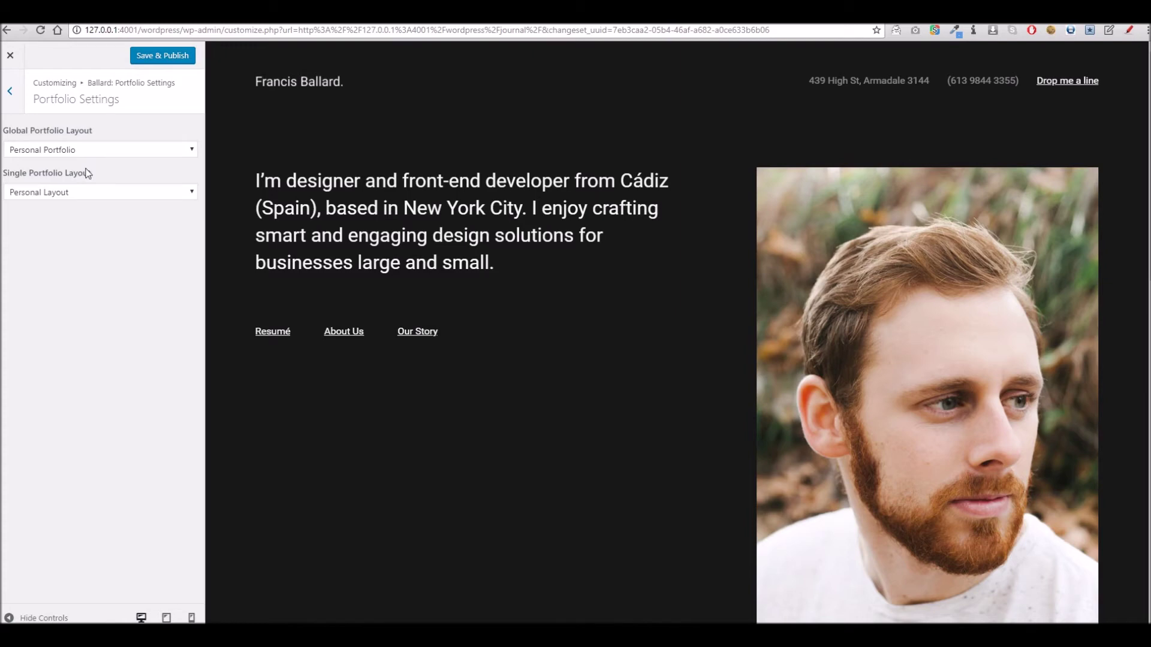
click(9, 96)
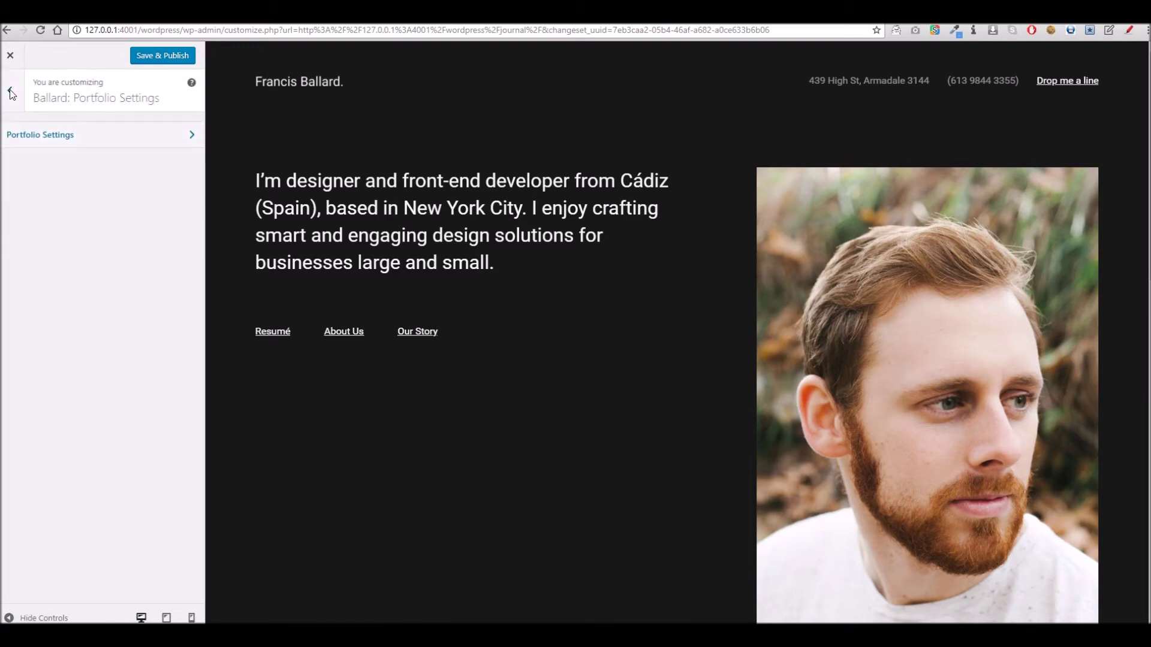
Look through the Social Icons Settings under Ballard: Footer Settings, and open the CTA Settings.
click(88, 447)
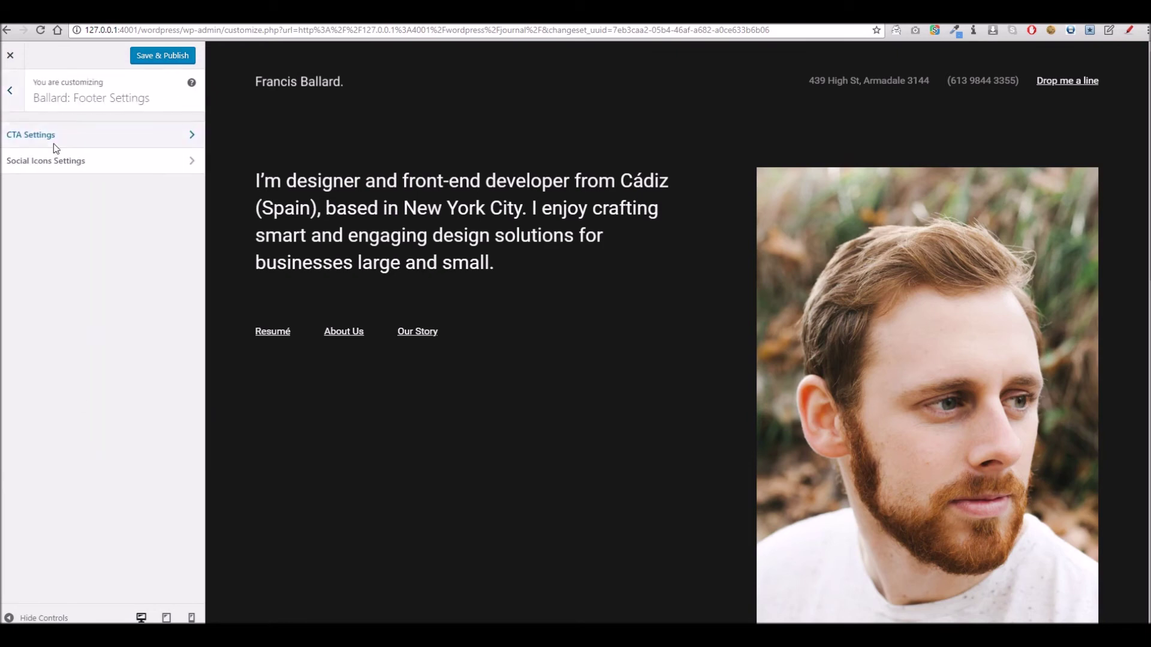
click(104, 161)
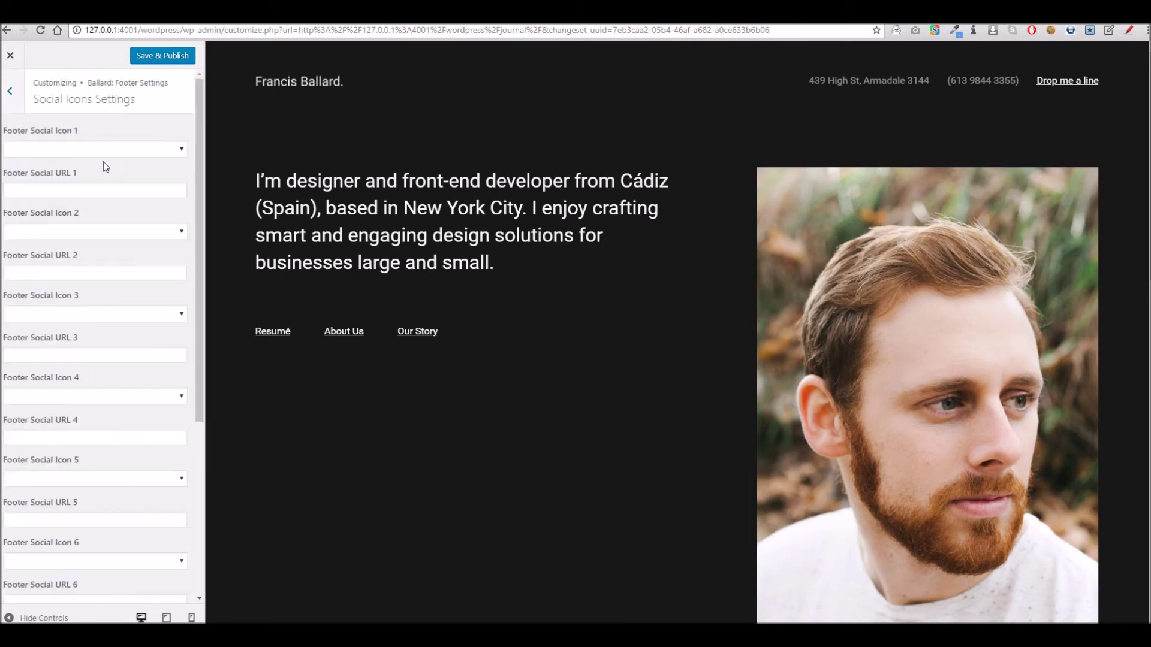
click(20, 105)
click(24, 134)
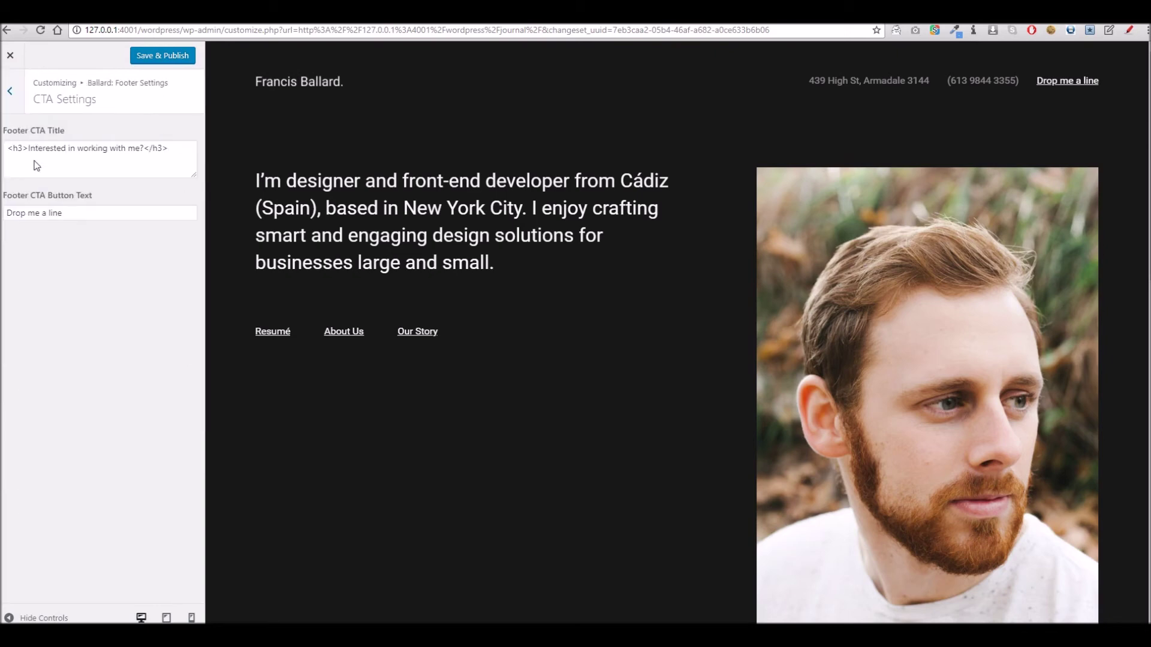
Examine the footer call-to-action title, its contact link and the footer widgets in the home page preview.
scroll(548, 296, down, 12)
scroll(548, 296, up, 6)
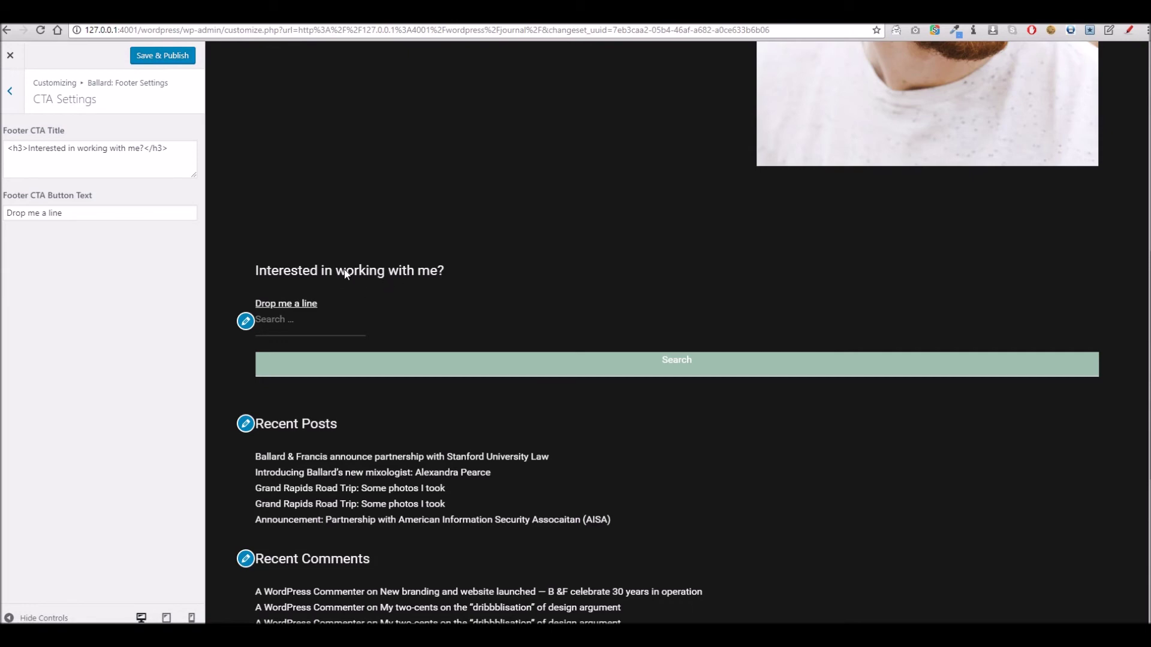
drag(250, 240, 443, 272)
click(560, 339)
scroll(560, 339, up, 2)
scroll(560, 339, down, 4)
scroll(401, 509, down, 4)
scroll(401, 510, up, 5)
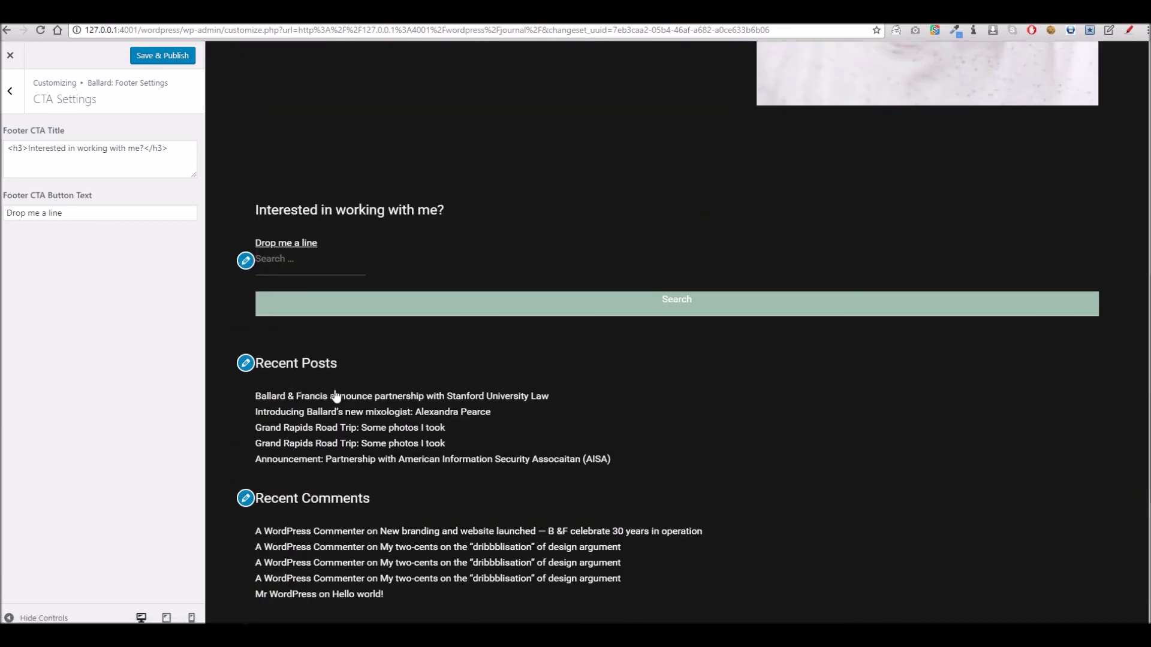
scroll(713, 428, up, 5)
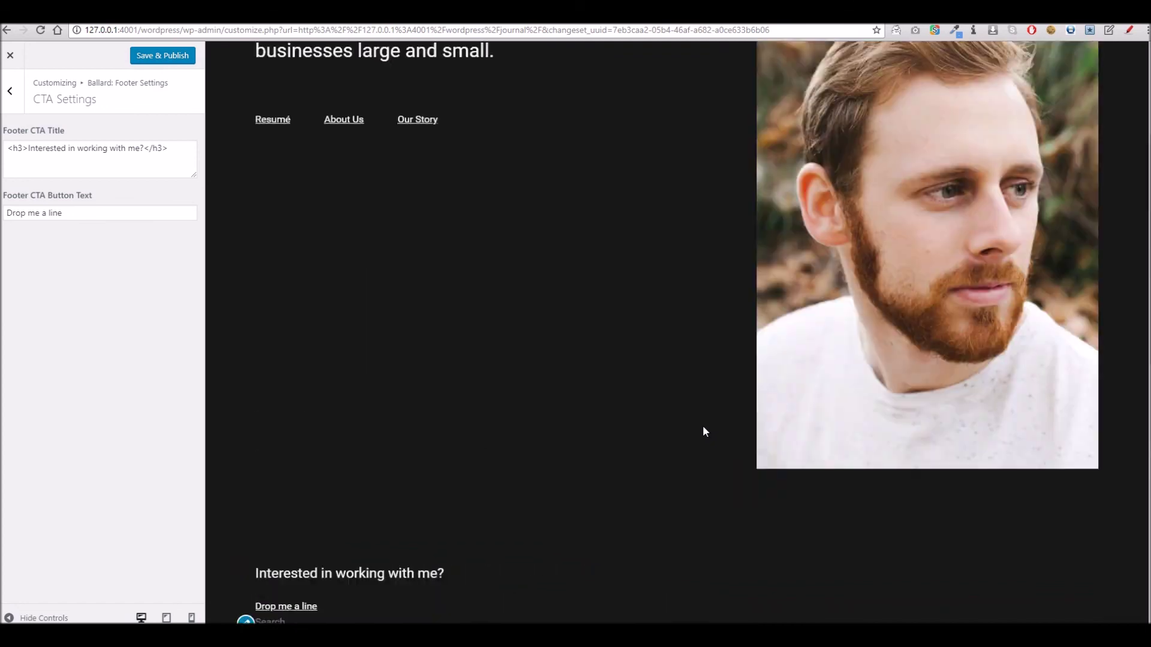
scroll(701, 426, up, 3)
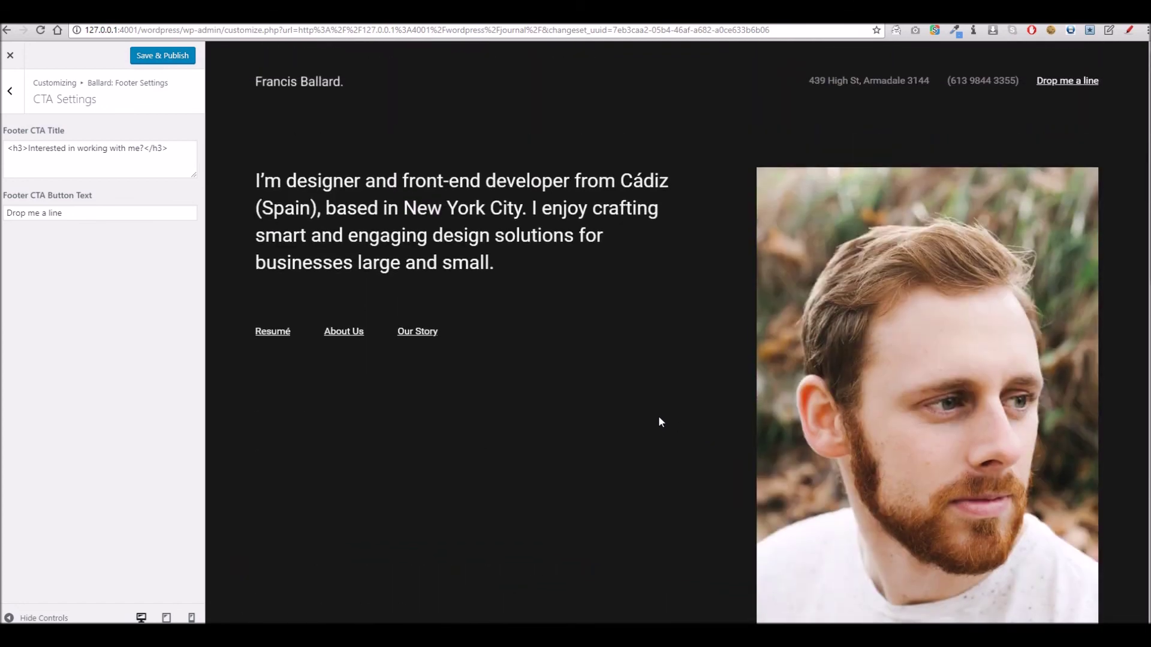